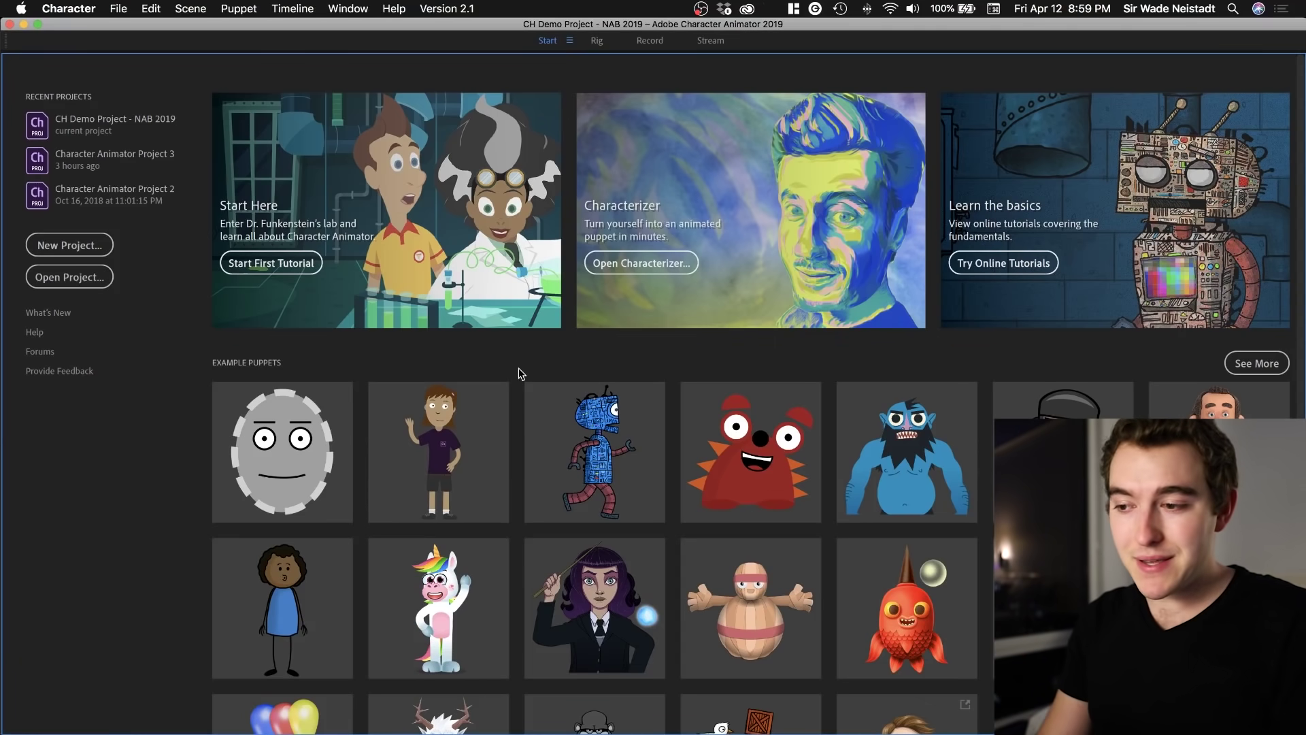
Step: Browse the Start page's Example Puppets to find the Blank Face puppet
{"action": "scroll", "coordinate": [141, 527], "scroll_direction": "down", "scroll_amount": 3}
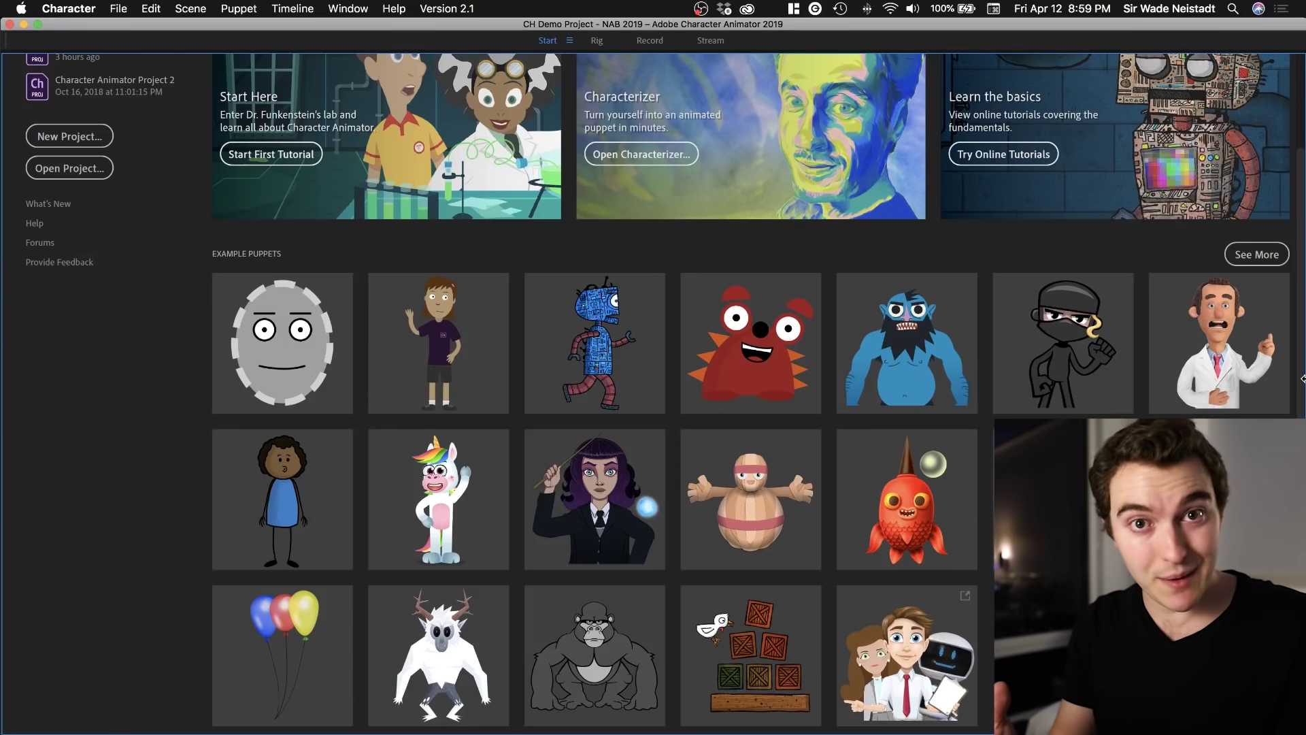
{"action": "scroll", "coordinate": [748, 381], "scroll_direction": "up", "scroll_amount": 3}
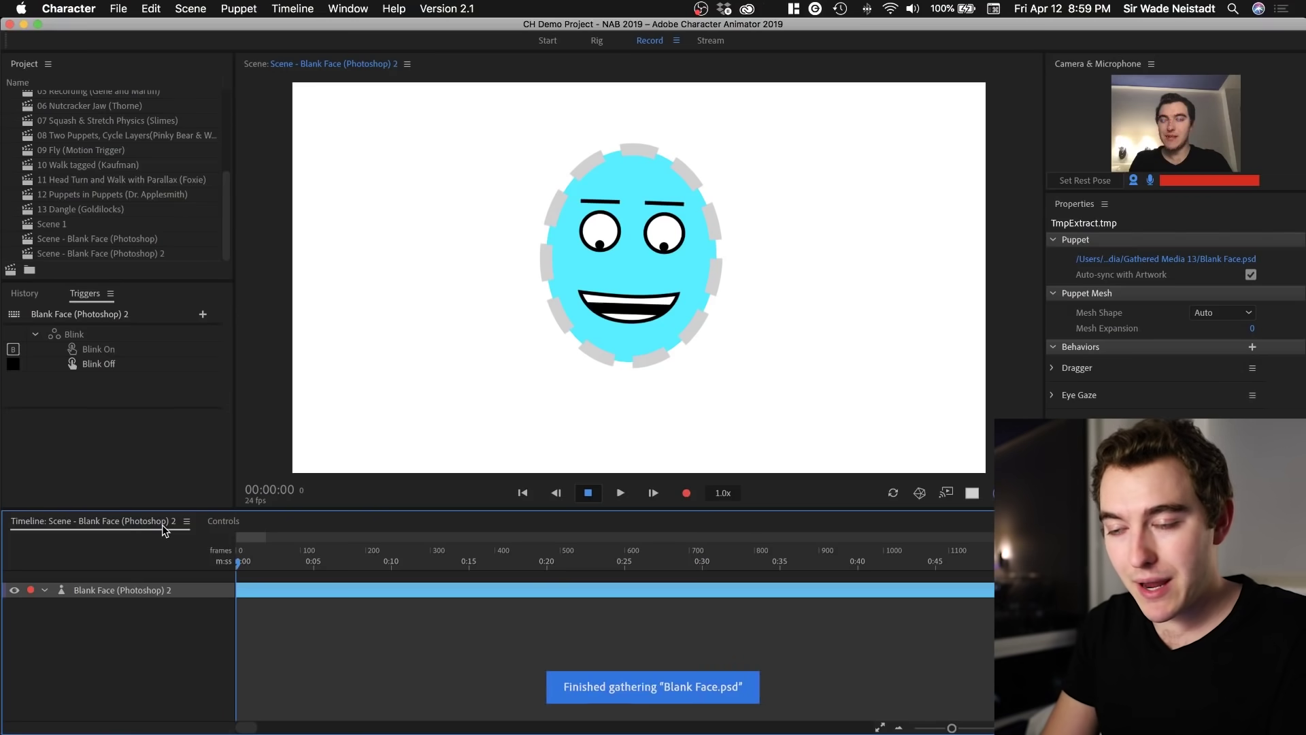
Step: Fit the face artwork in view, then send the Blank Face puppet from Rig to Photoshop via Edit Original
{"action": "key", "text": "super+0"}
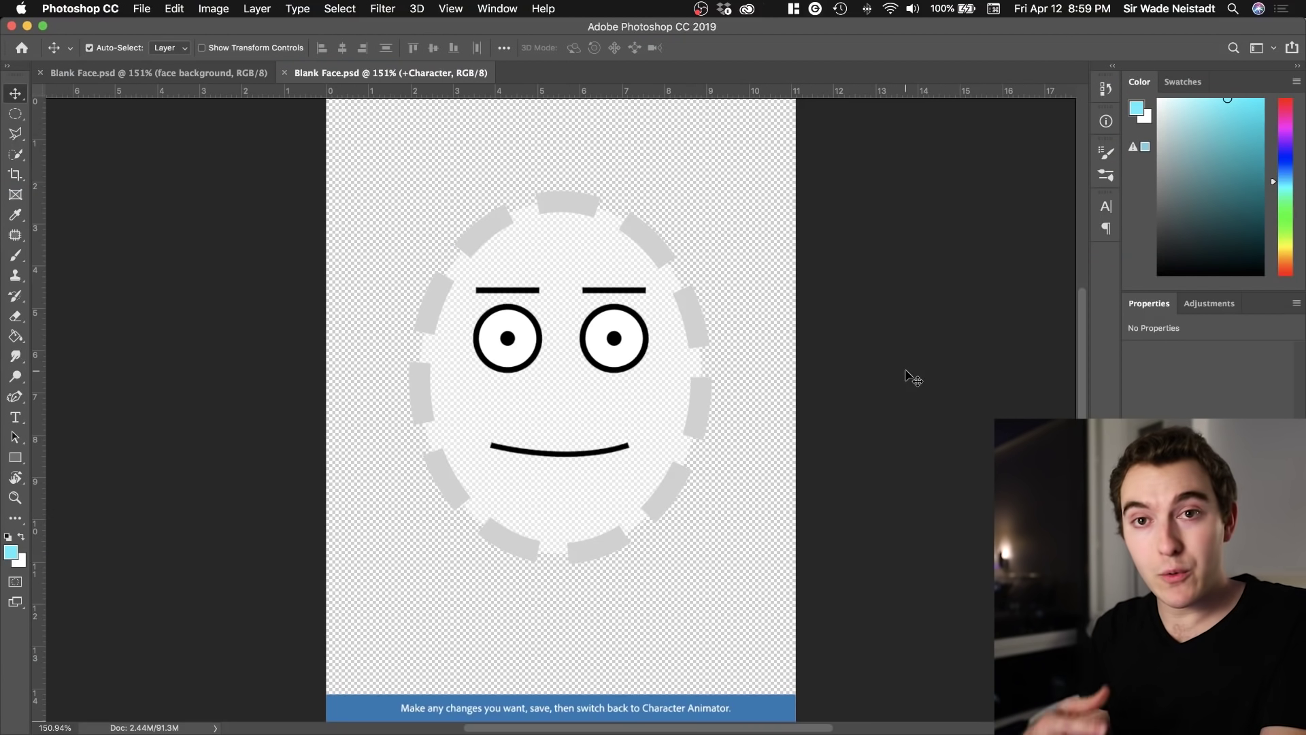
{"action": "key", "text": "F7"}
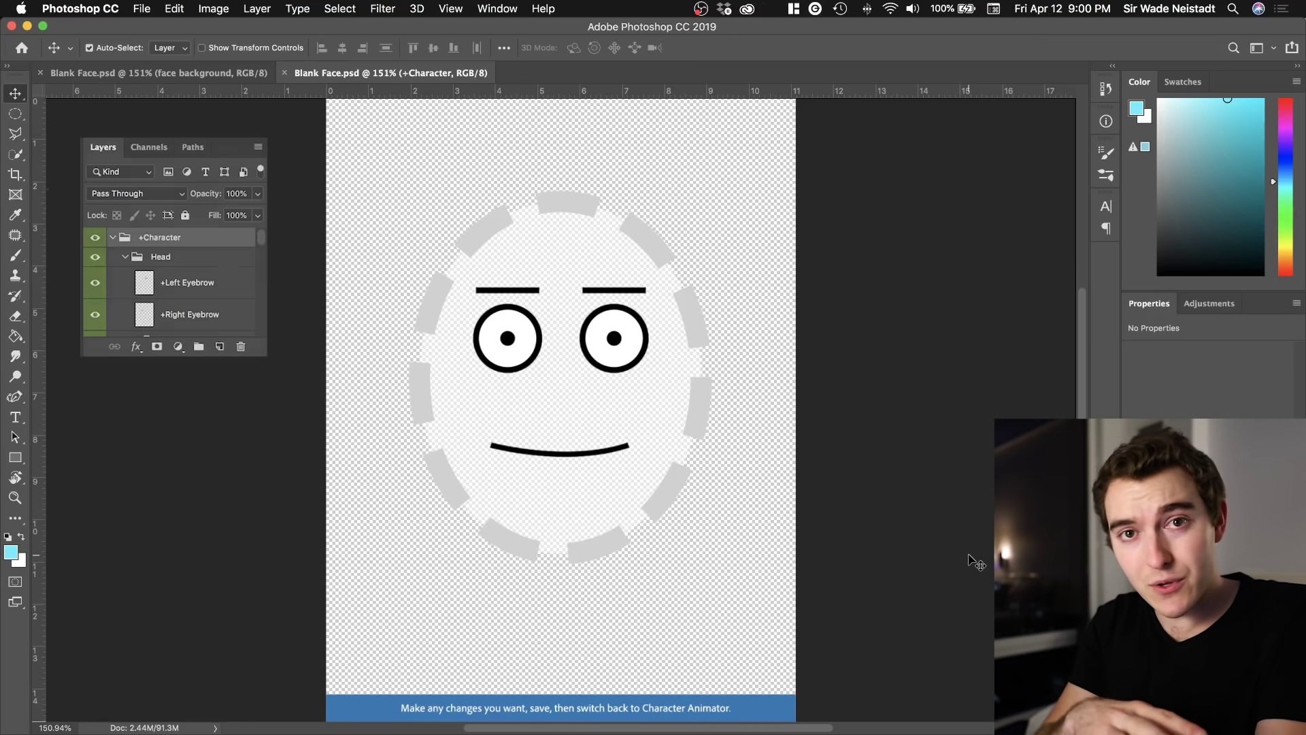
{"action": "key", "text": "F7"}
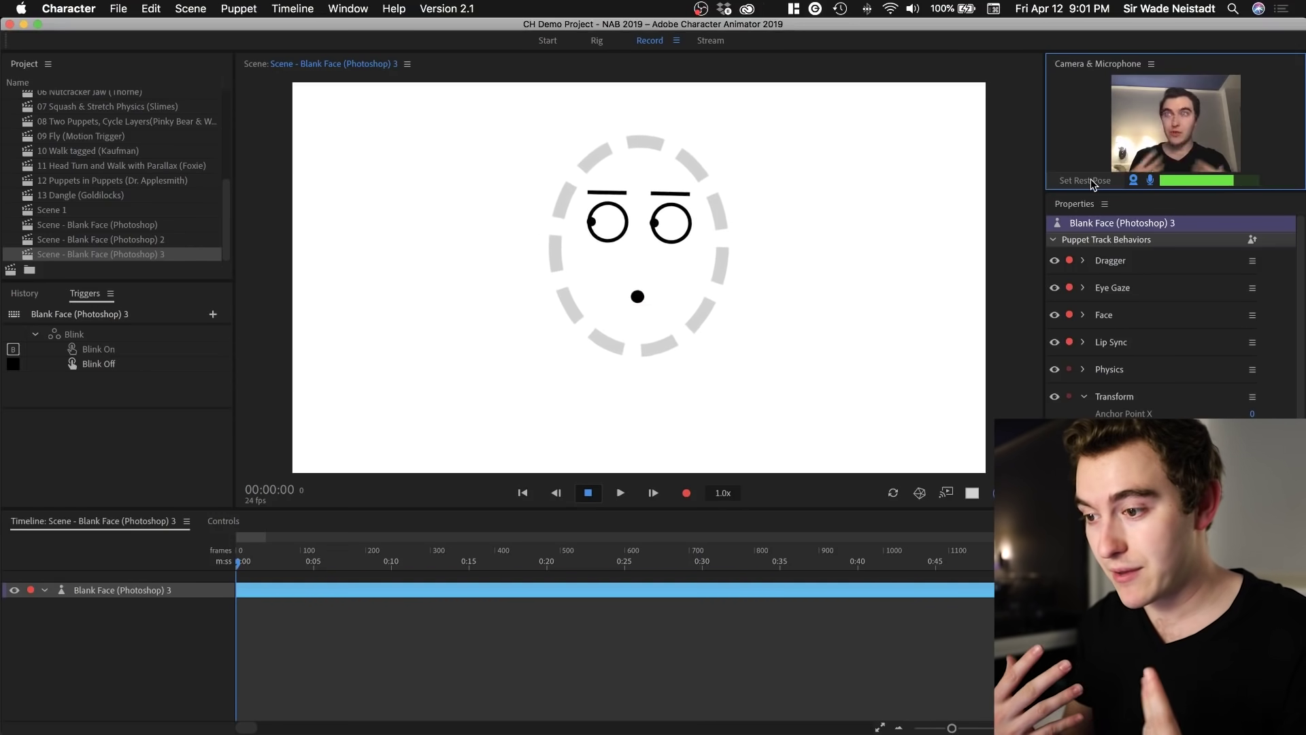
{"action": "key", "text": "super+2"}
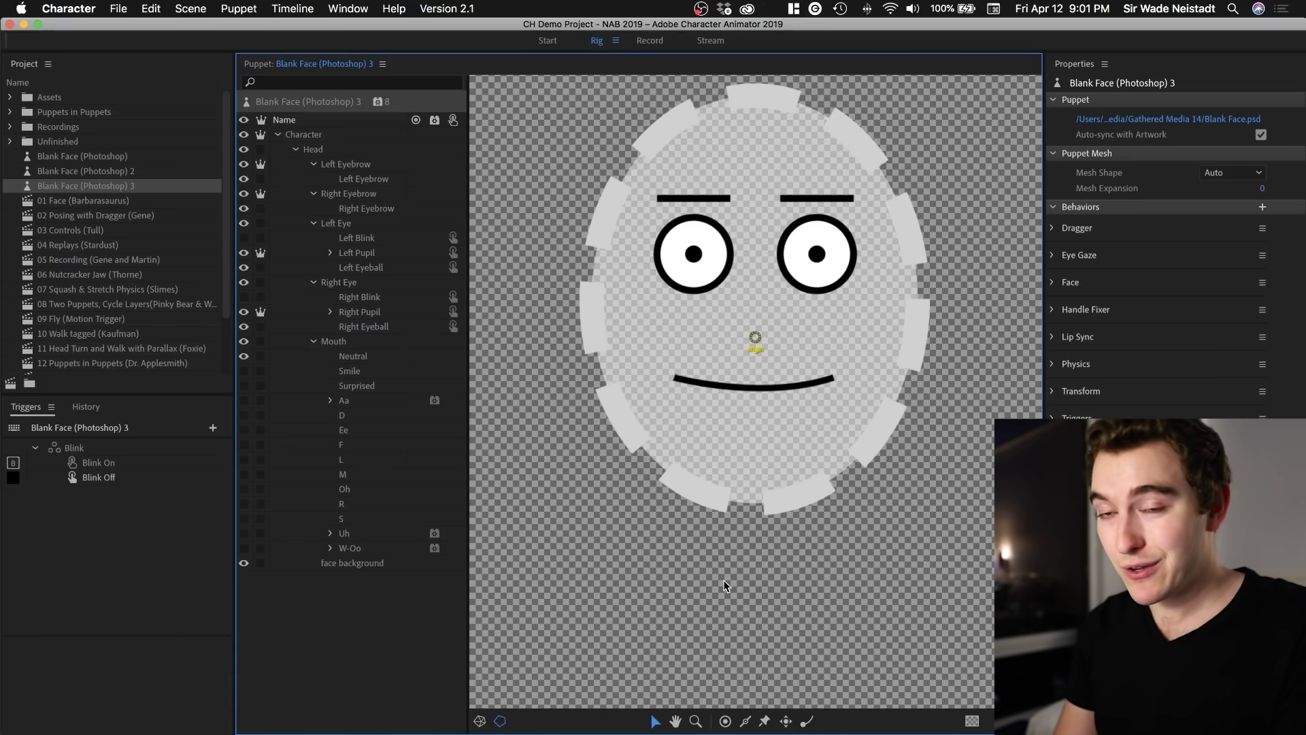
{"action": "key", "text": "super+e"}
Step: Fill an elliptical selection on the face background layer with light blue and save Blank Face.psd
{"action": "left_click", "coordinate": [618, 429]}
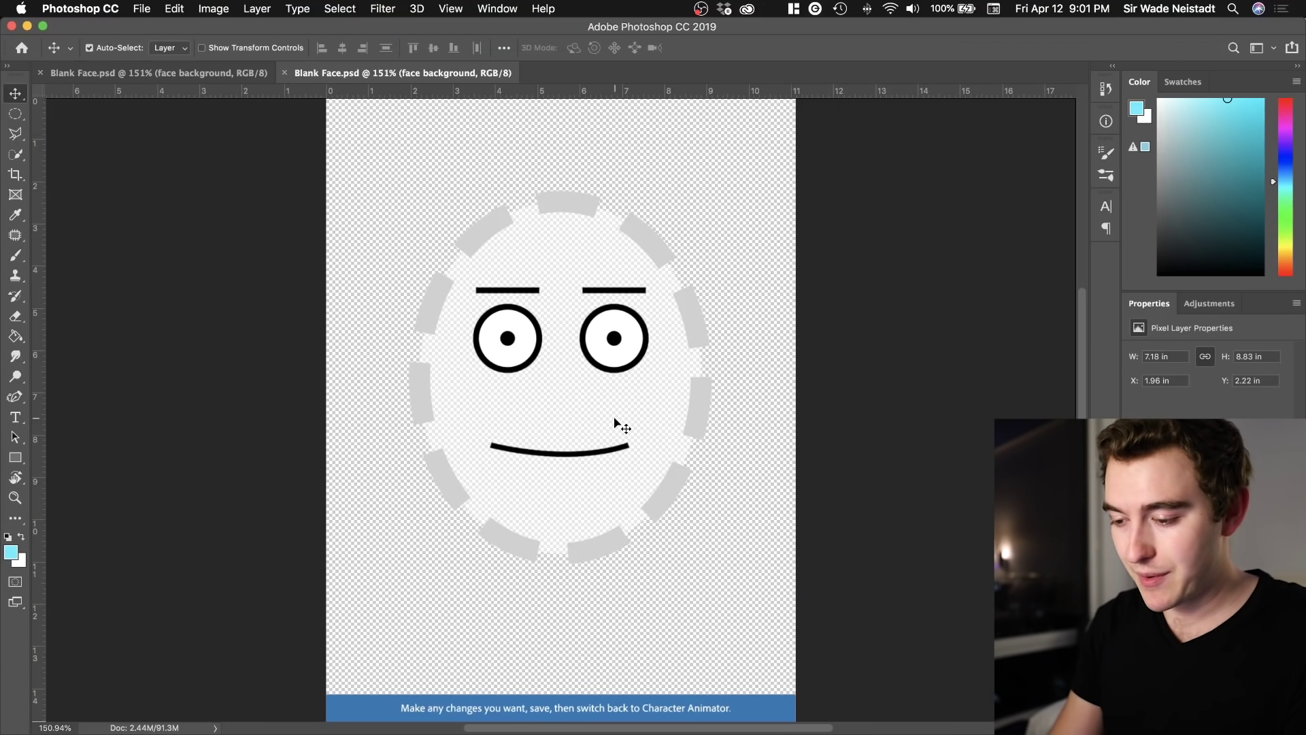
{"action": "key", "text": "m"}
{"action": "mouse_move", "coordinate": [421, 180]}
{"action": "left_mouse_down"}
{"action": "mouse_move", "coordinate": [711, 548]}
{"action": "mouse_move", "coordinate": [701, 544]}
{"action": "left_mouse_up"}
{"action": "key", "text": "g"}
{"action": "left_click", "coordinate": [630, 414]}
{"action": "key", "text": "super+d"}
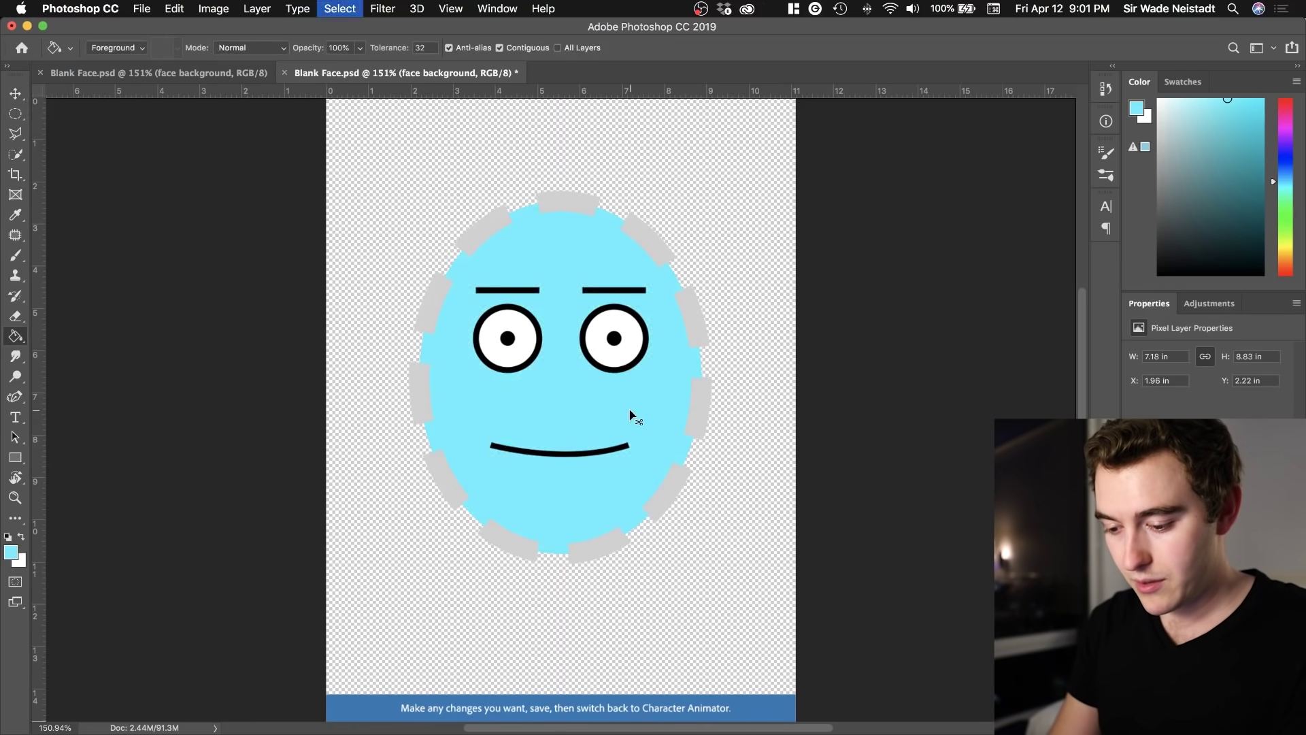
{"action": "key", "text": "v"}
{"action": "key", "text": "super+s"}
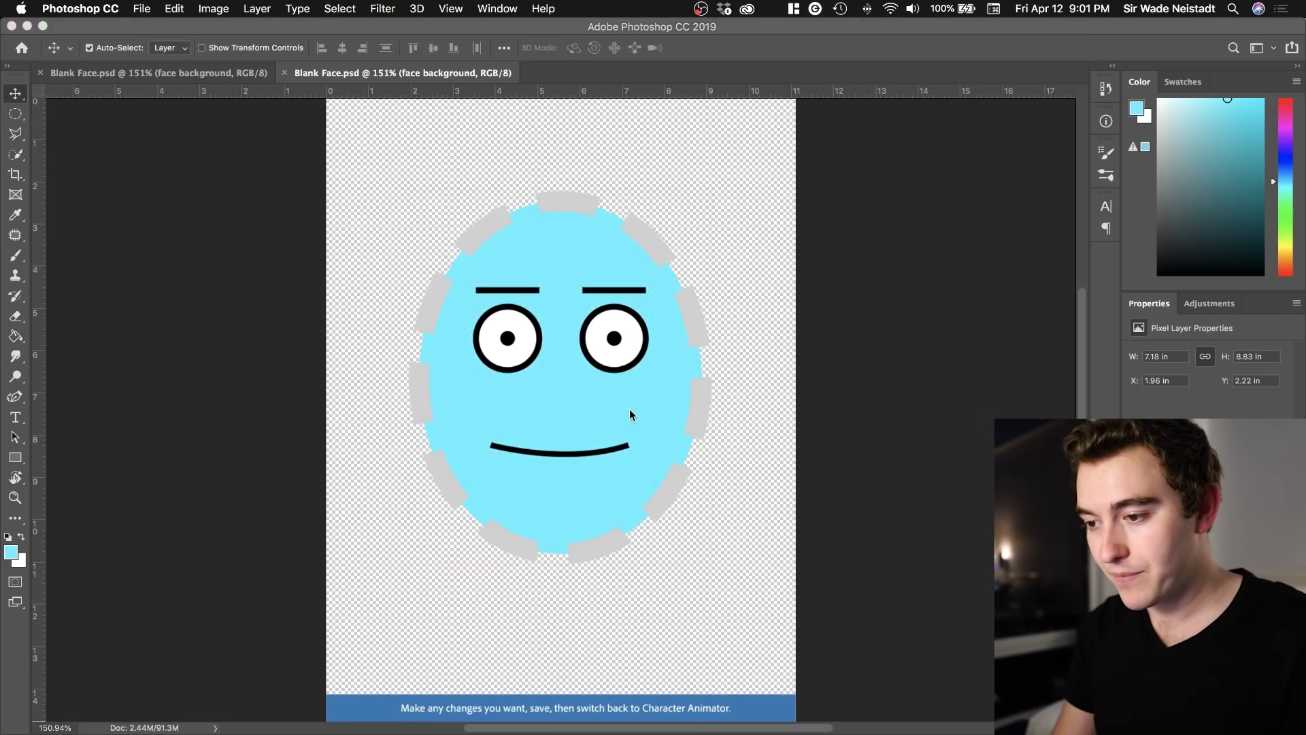
{"action": "key", "text": "super+Tab"}
Step: Open Scene - Blank Face (Photoshop) 3 to preview the blue face, then open 03 Controls (Tull)
{"action": "scroll", "coordinate": [85, 336], "scroll_direction": "down", "scroll_amount": 5}
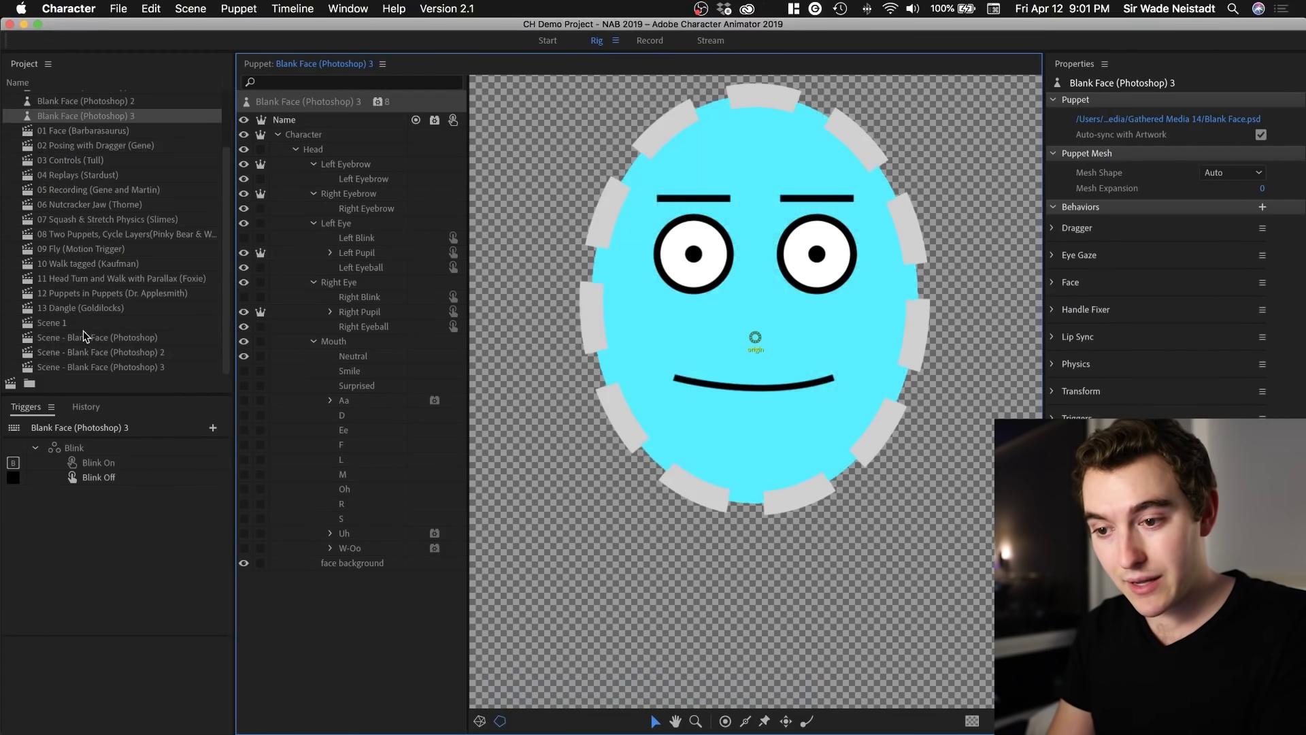
{"action": "left_click", "coordinate": [111, 368]}
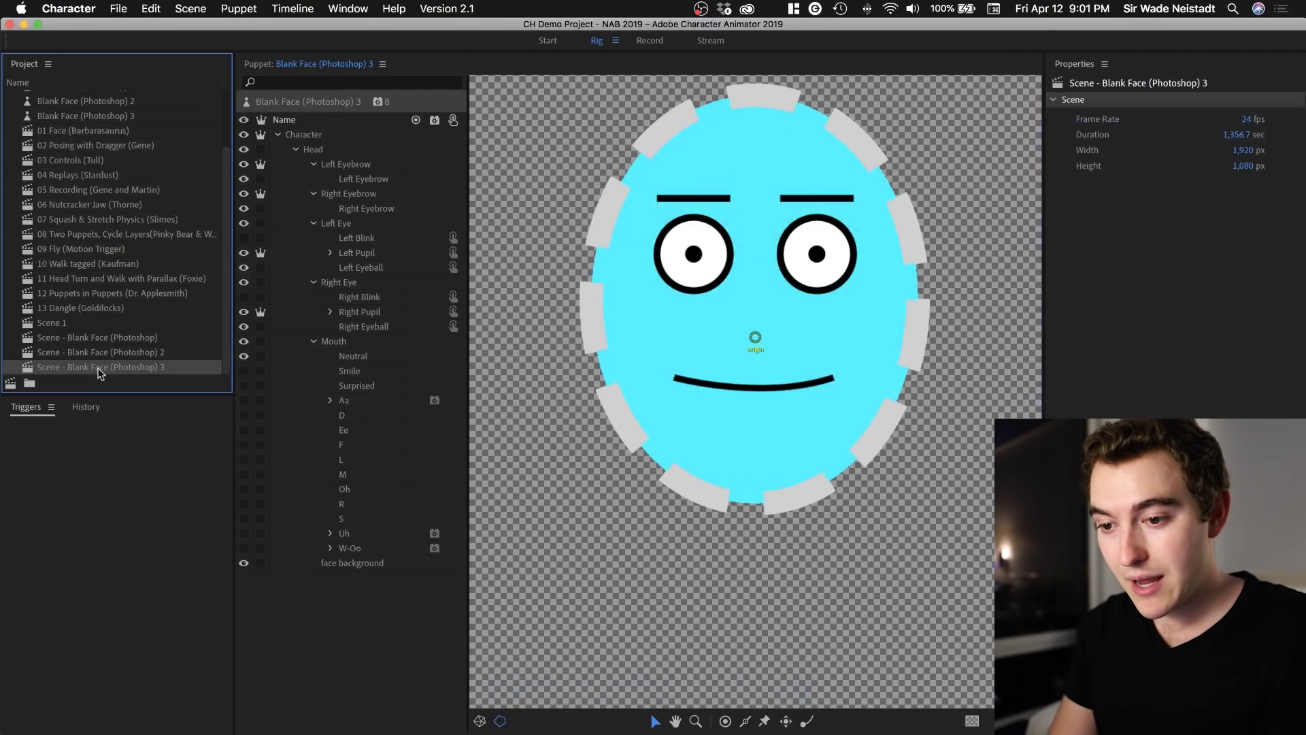
{"action": "double_click", "coordinate": [31, 369]}
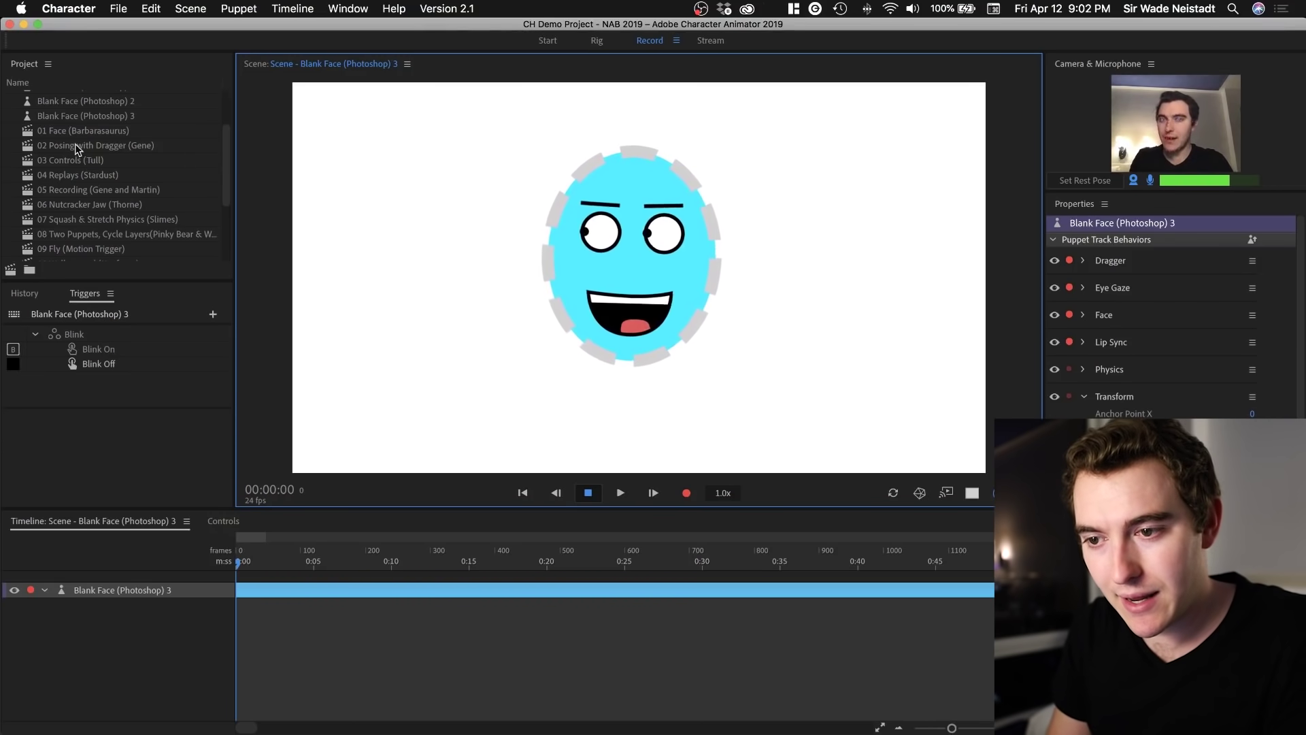
{"action": "double_click", "coordinate": [54, 160]}
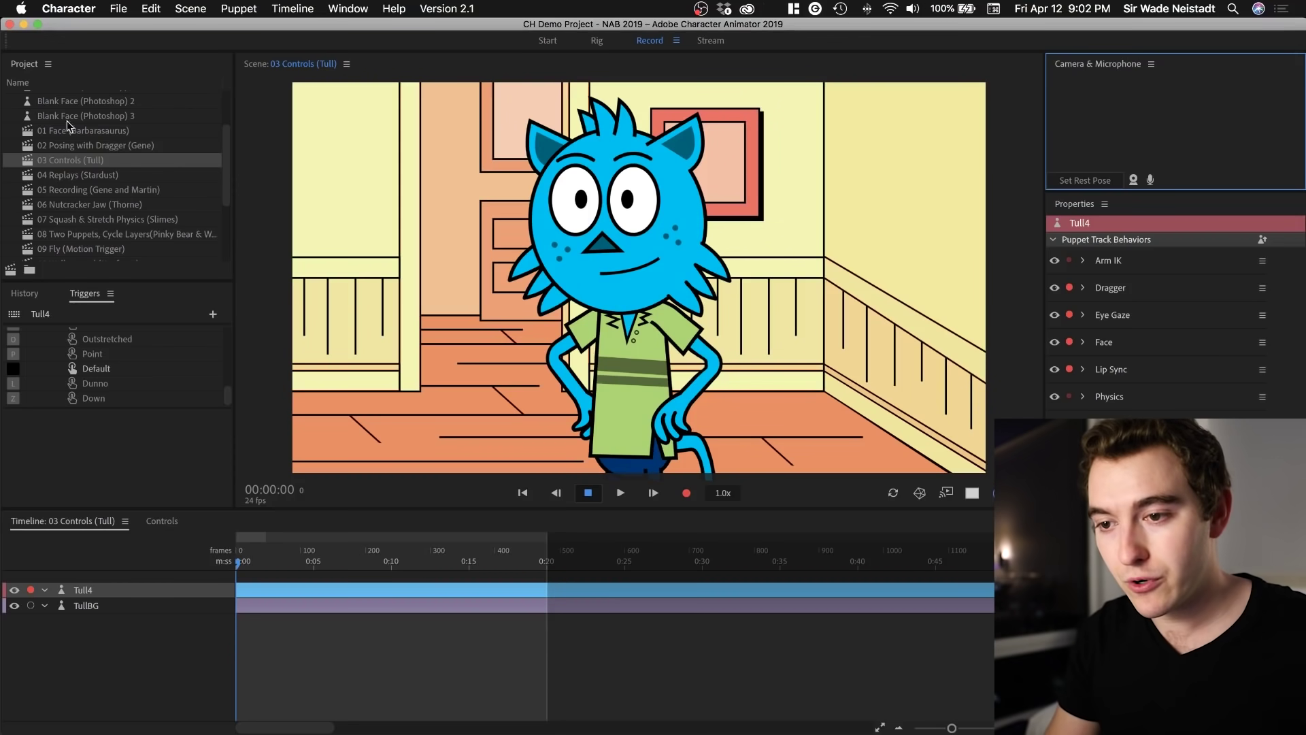
Step: Select the Tull4 puppet and fire its Point (P), Dunno (L) and Outstretched (O) triggers
{"action": "left_click", "coordinate": [115, 66]}
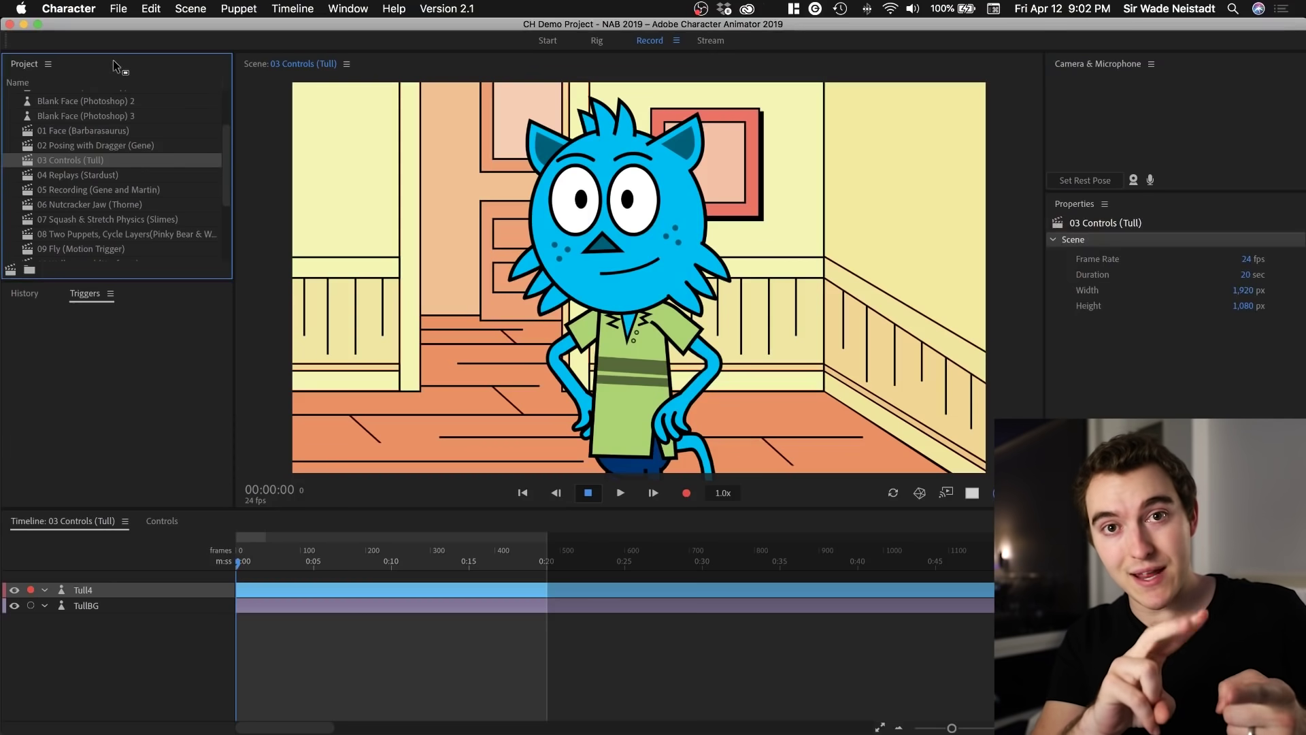
{"action": "left_click", "coordinate": [110, 354]}
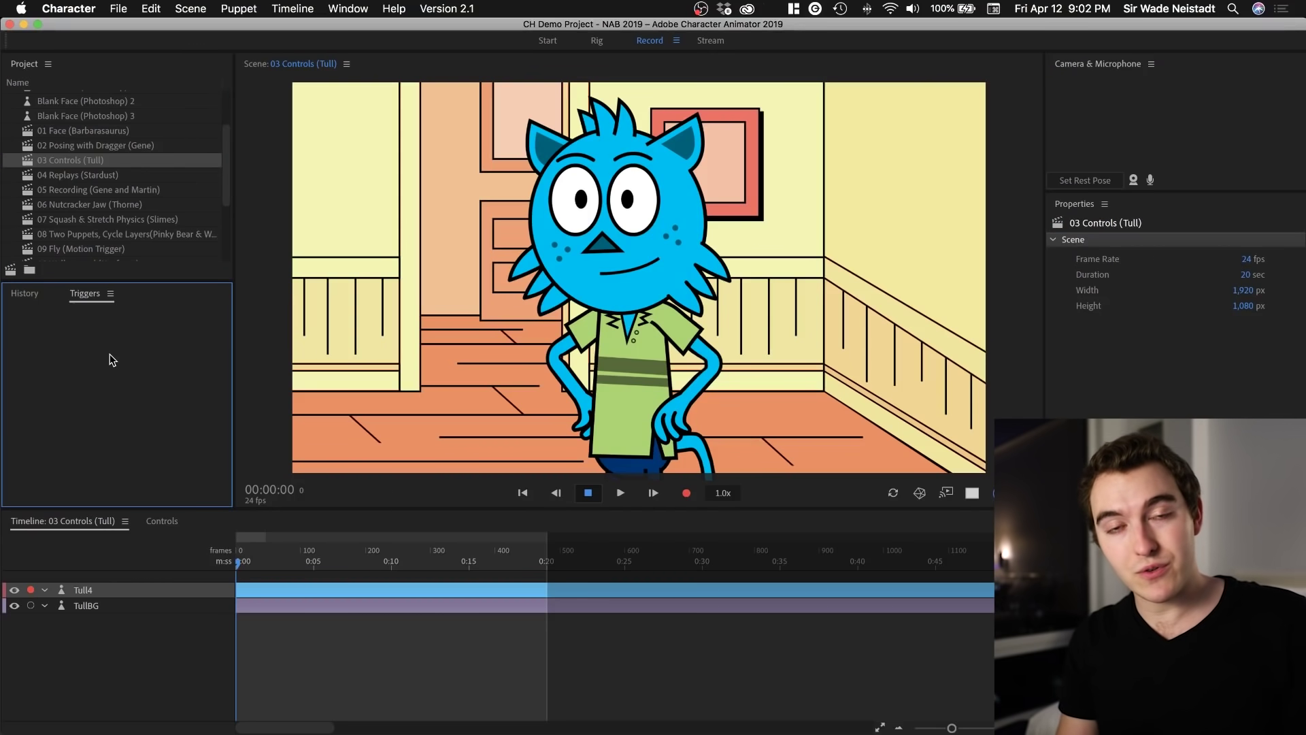
{"action": "left_click", "coordinate": [83, 590]}
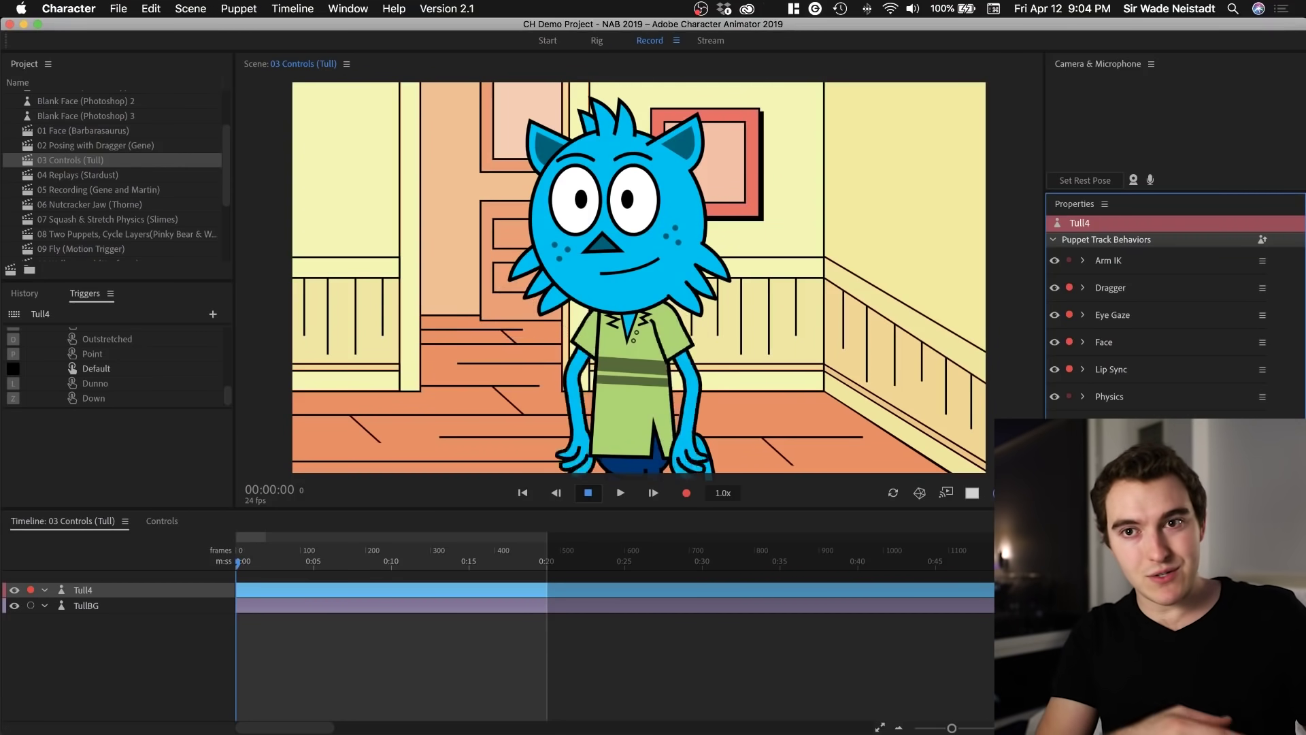
{"action": "key", "text": "p"}
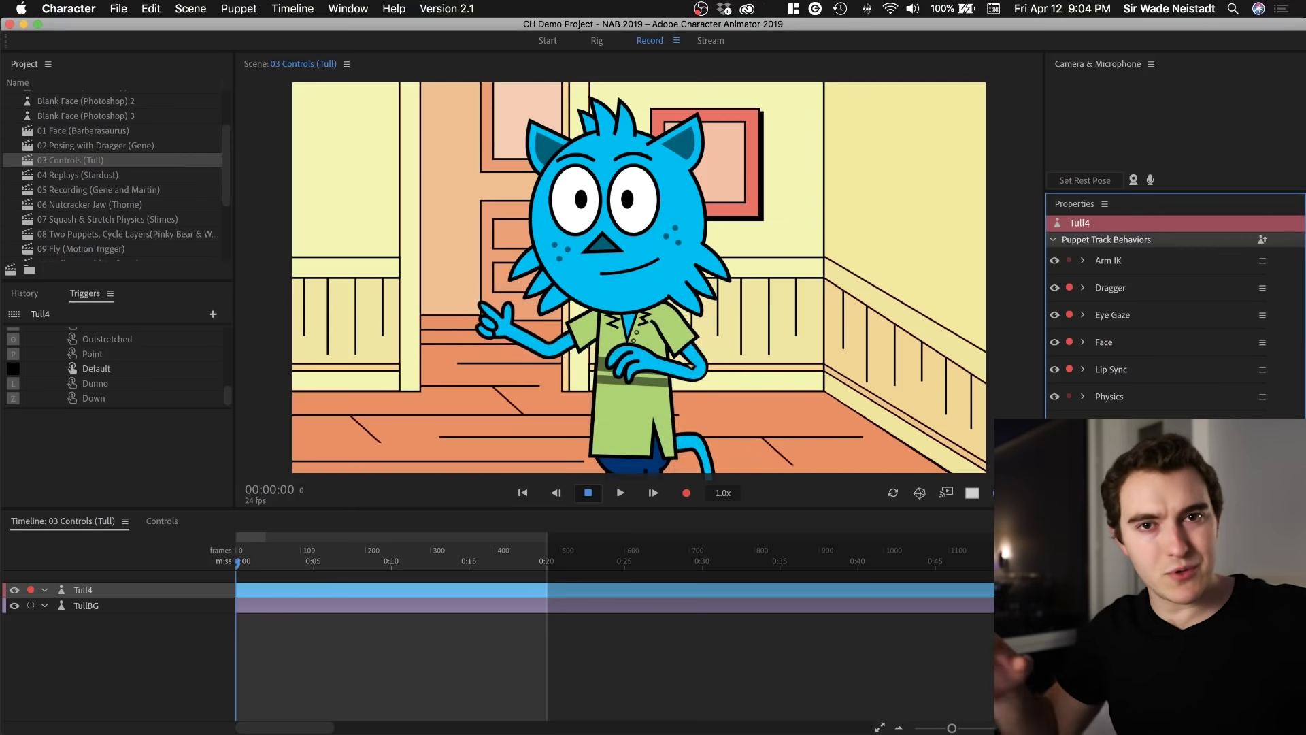
{"action": "key", "text": "l"}
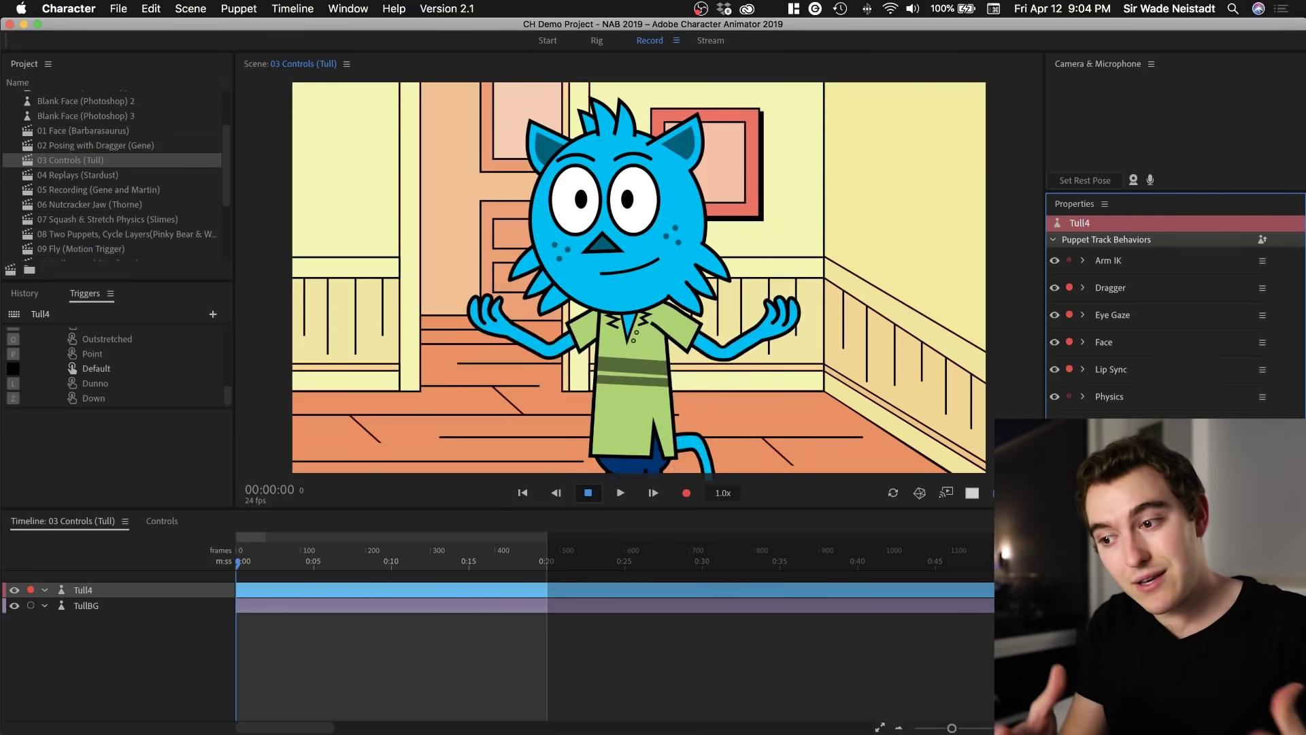
{"action": "key", "text": "o"}
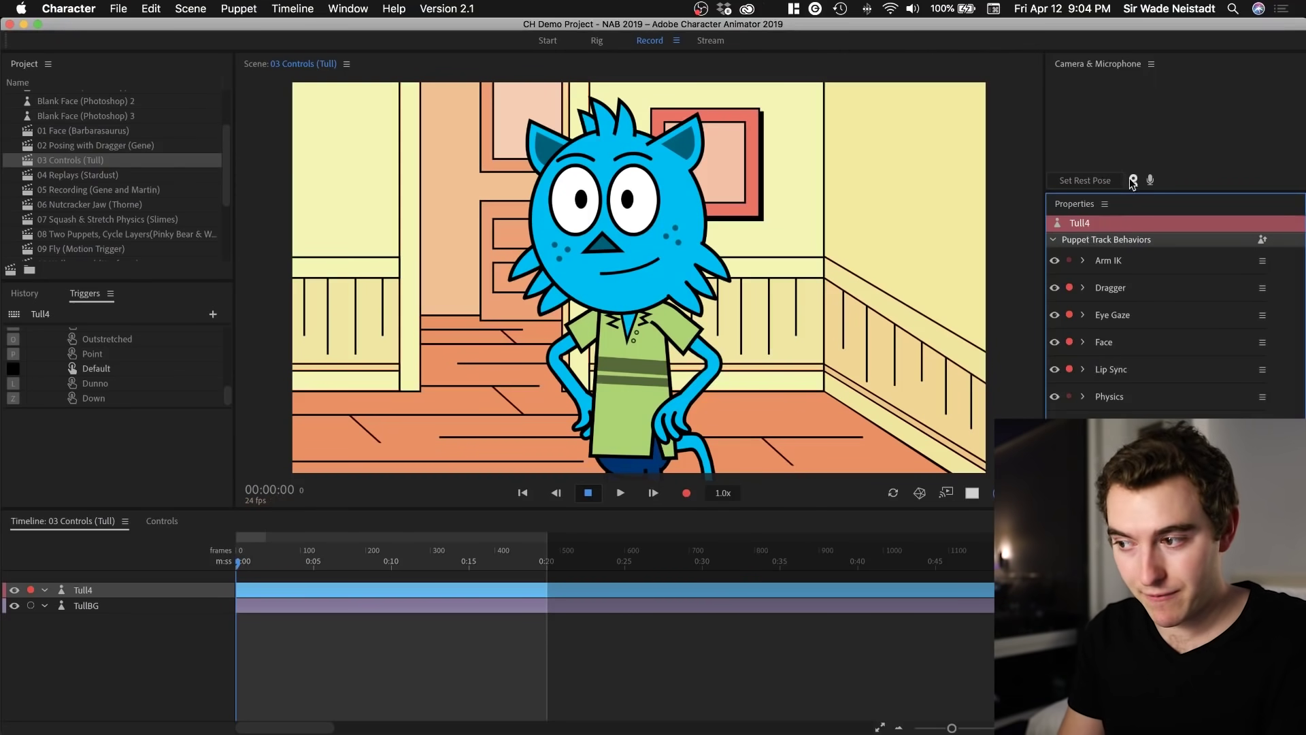
Step: Turn on the camera so Tull mirrors the face, and expand the Face behavior's settings
{"action": "left_click", "coordinate": [1134, 180]}
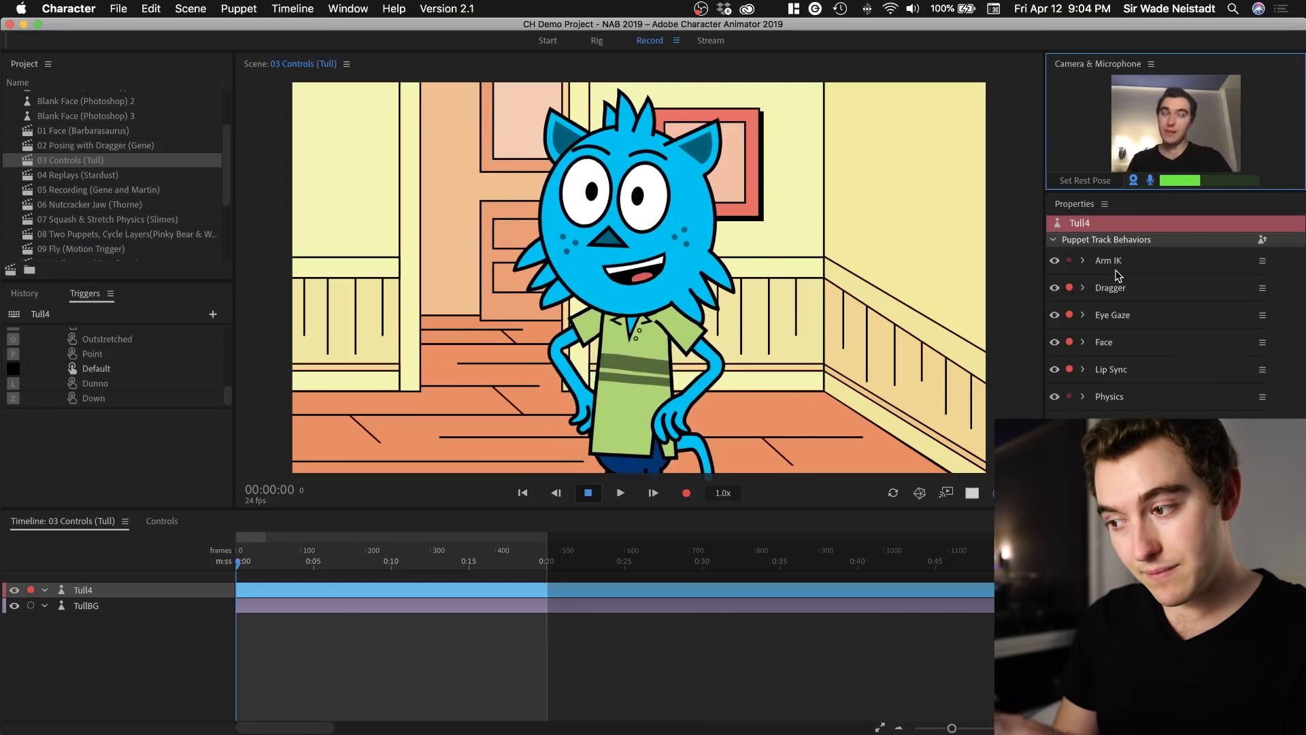
{"action": "left_click", "coordinate": [1083, 342]}
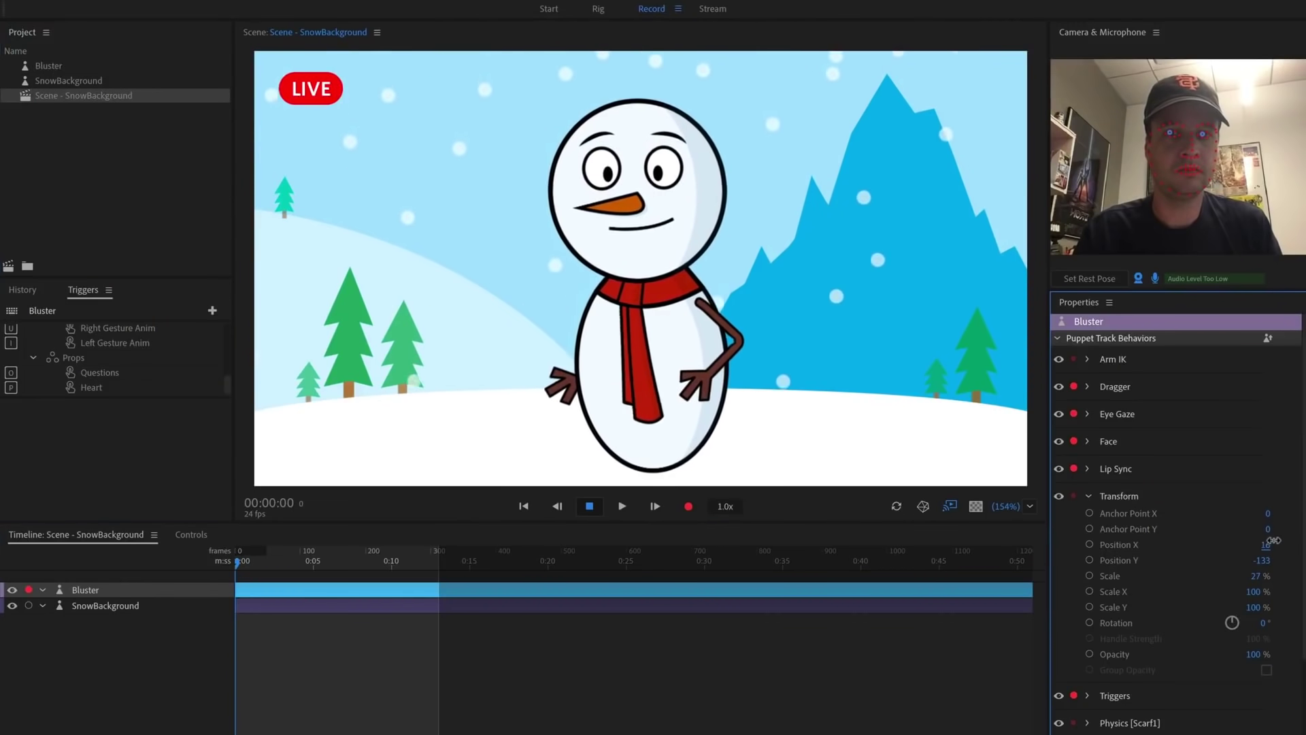
Step: Set Bluster to Position X 5 at 25% scale, then nudge the right eyeball and thicken +Right Eyebrow
{"action": "left_click_drag", "start_coordinate": [1273, 541], "coordinate": [1271, 575]}
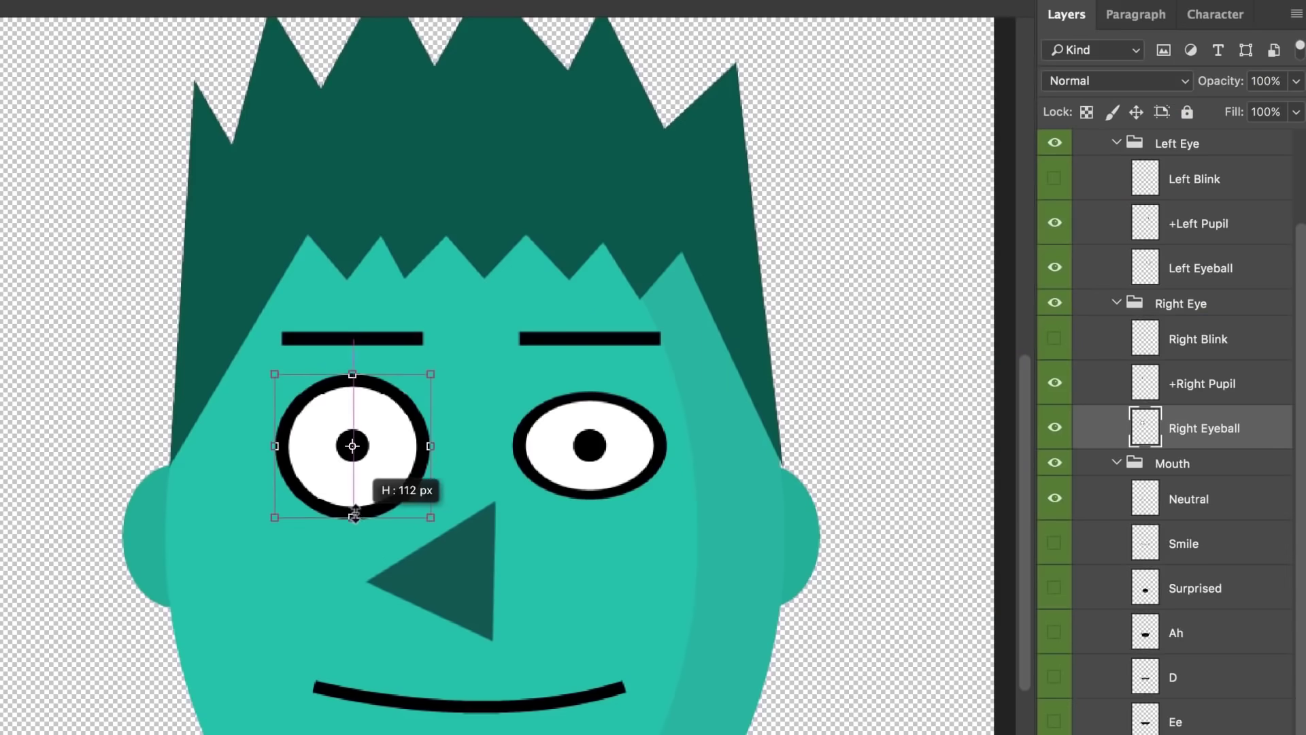
{"action": "left_click_drag", "start_coordinate": [364, 472], "coordinate": [396, 472]}
{"action": "right_click", "coordinate": [397, 336]}
{"action": "left_click", "coordinate": [408, 343]}
{"action": "left_click_drag", "start_coordinate": [350, 344], "coordinate": [351, 359]}
Step: Thicken the +Left Eyebrow layer downward
{"action": "right_click", "coordinate": [592, 345]}
{"action": "left_click", "coordinate": [602, 352]}
{"action": "left_click_drag", "start_coordinate": [590, 344], "coordinate": [590, 358]}
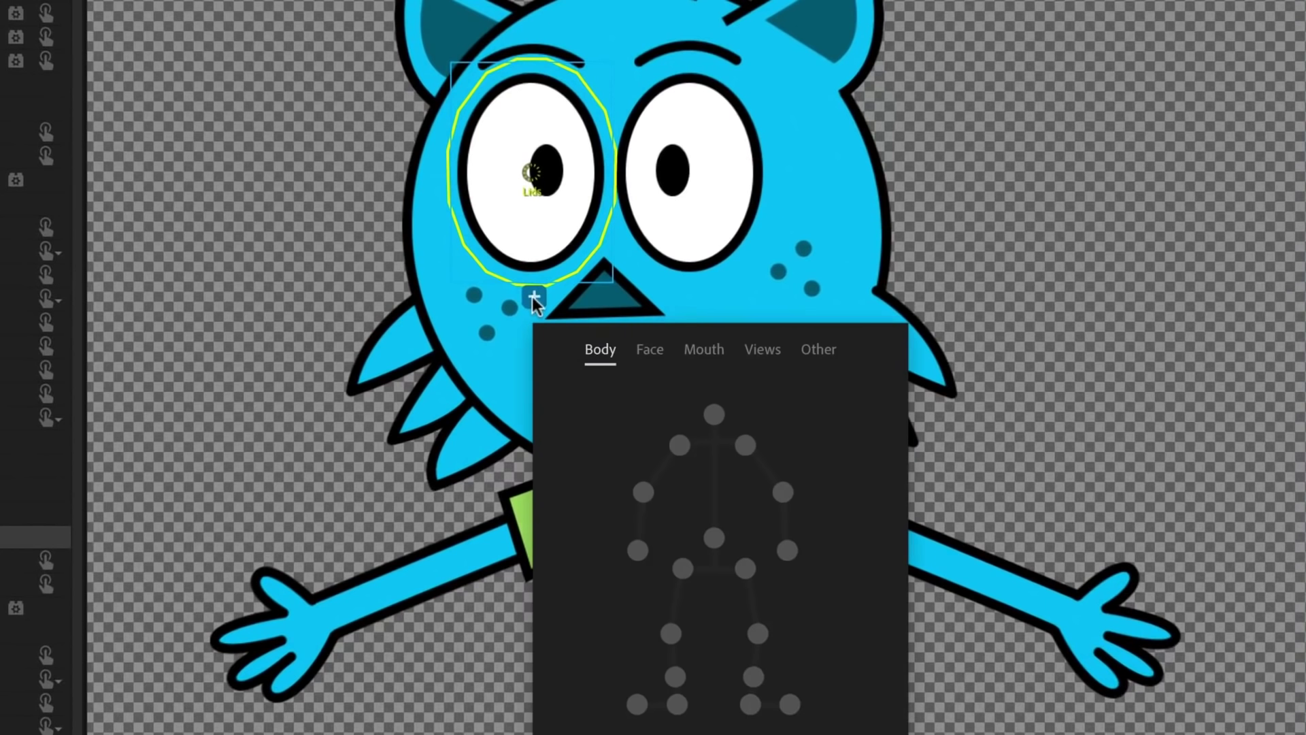
Step: Tag the selected eye layer as Right Eye from the Face tags
{"action": "left_click", "coordinate": [649, 349]}
{"action": "left_click", "coordinate": [763, 349]}
{"action": "left_click", "coordinate": [600, 349]}
{"action": "left_click", "coordinate": [650, 349]}
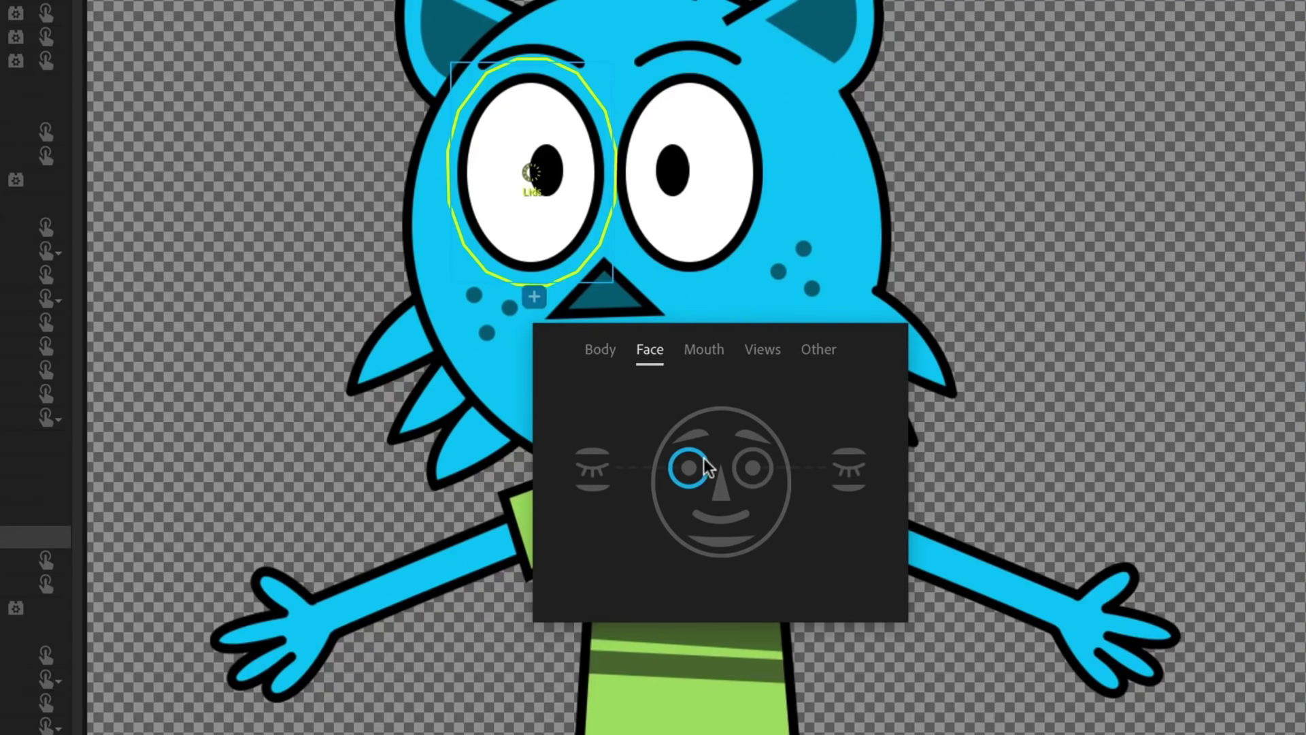
{"action": "left_click", "coordinate": [689, 468]}
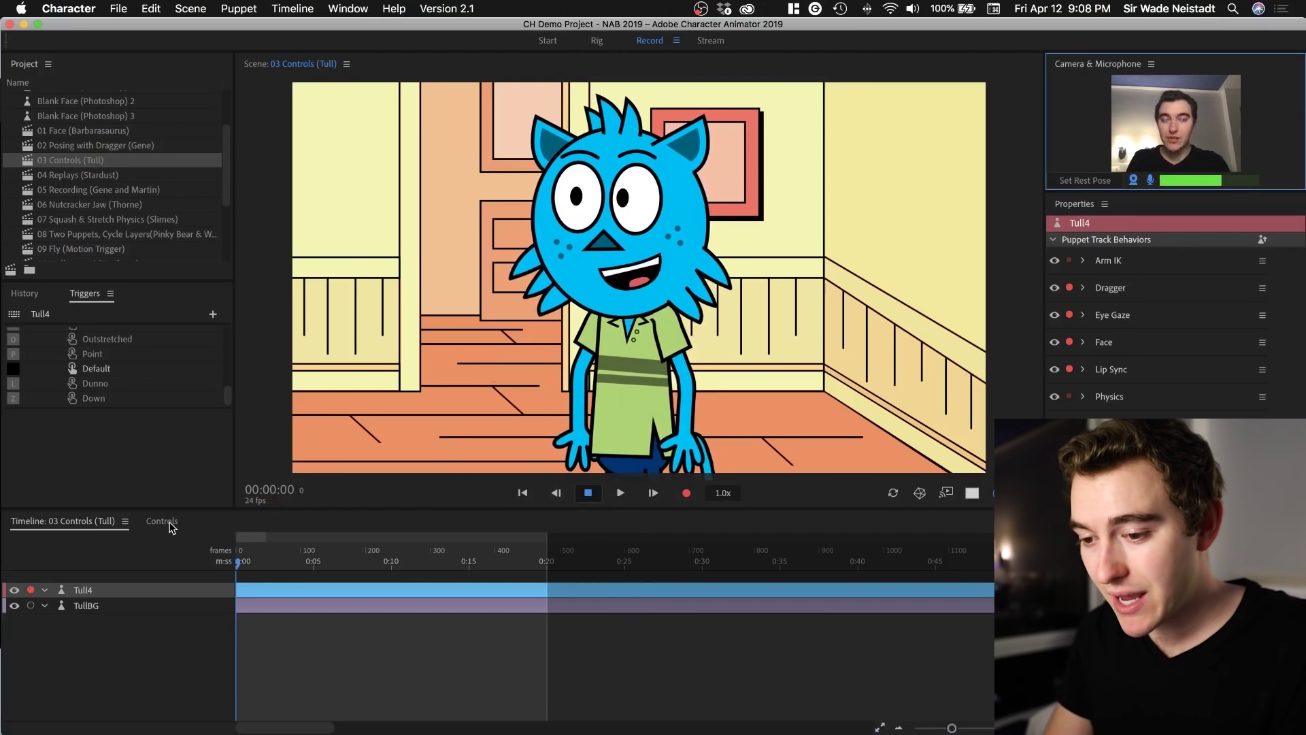
Step: Fire Tull's triggers 1, 4, J, 4, H and O: frown, big smile, confused, heart eyes, arms out
{"action": "left_click", "coordinate": [162, 521]}
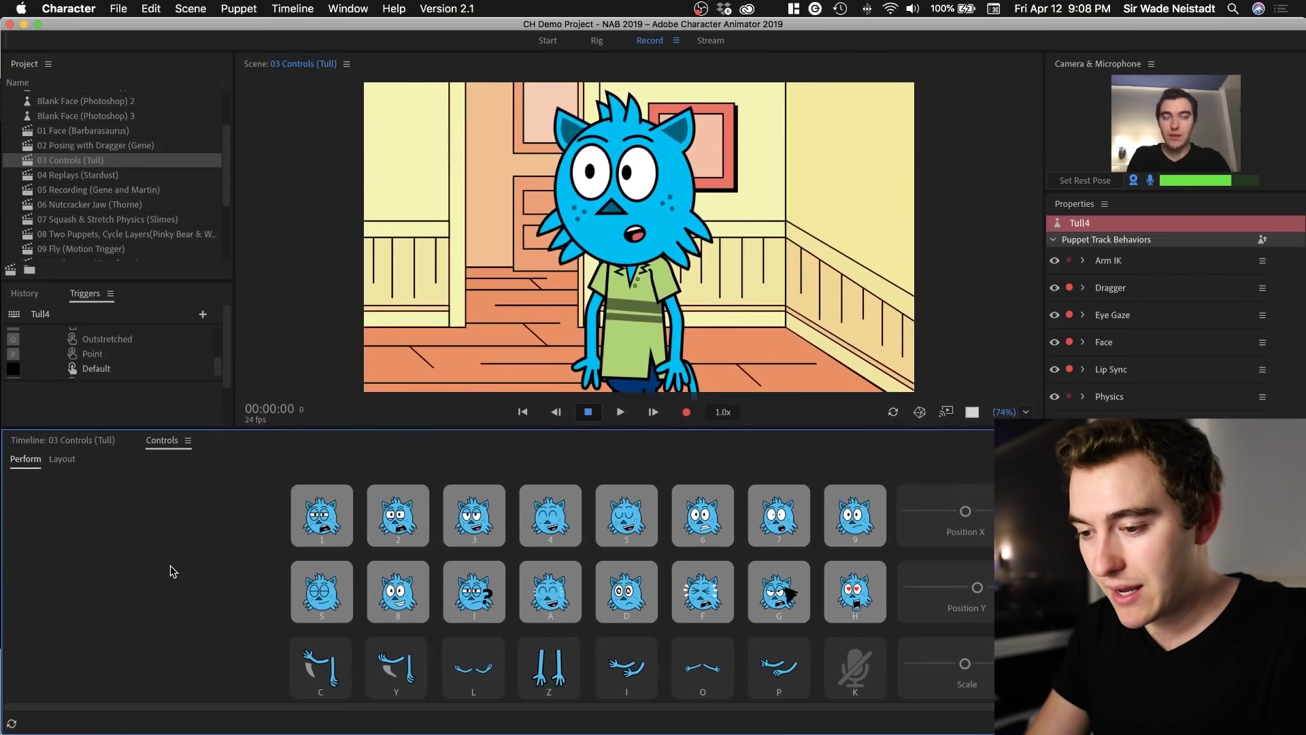
{"action": "key", "text": "1"}
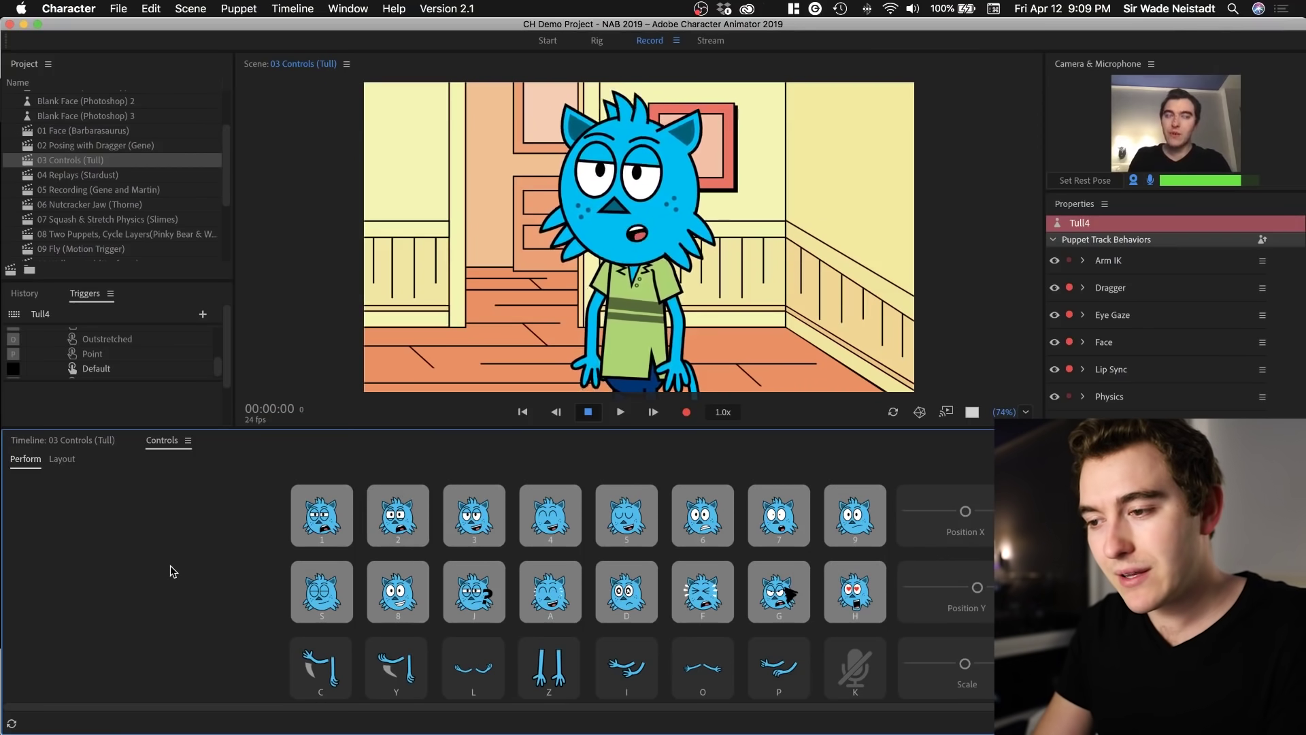
{"action": "key", "text": "4"}
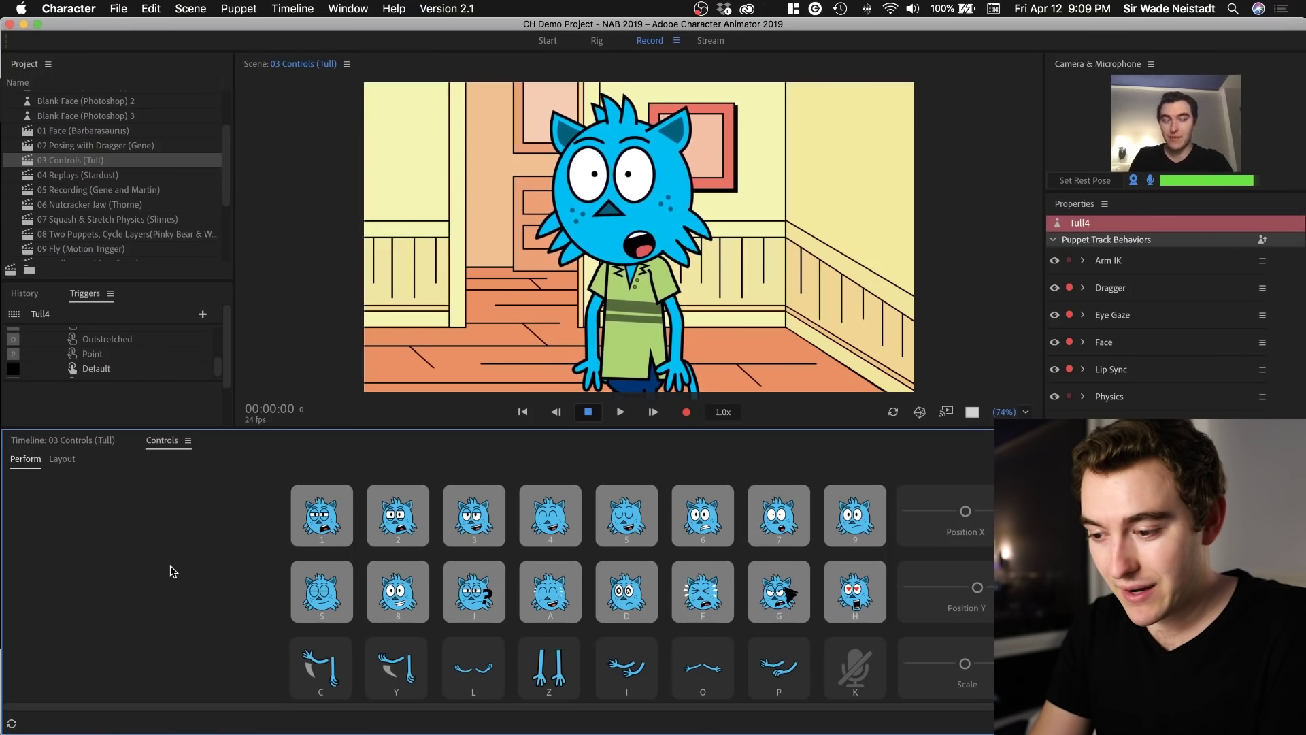
{"action": "key", "text": "j"}
{"action": "key", "text": "4"}
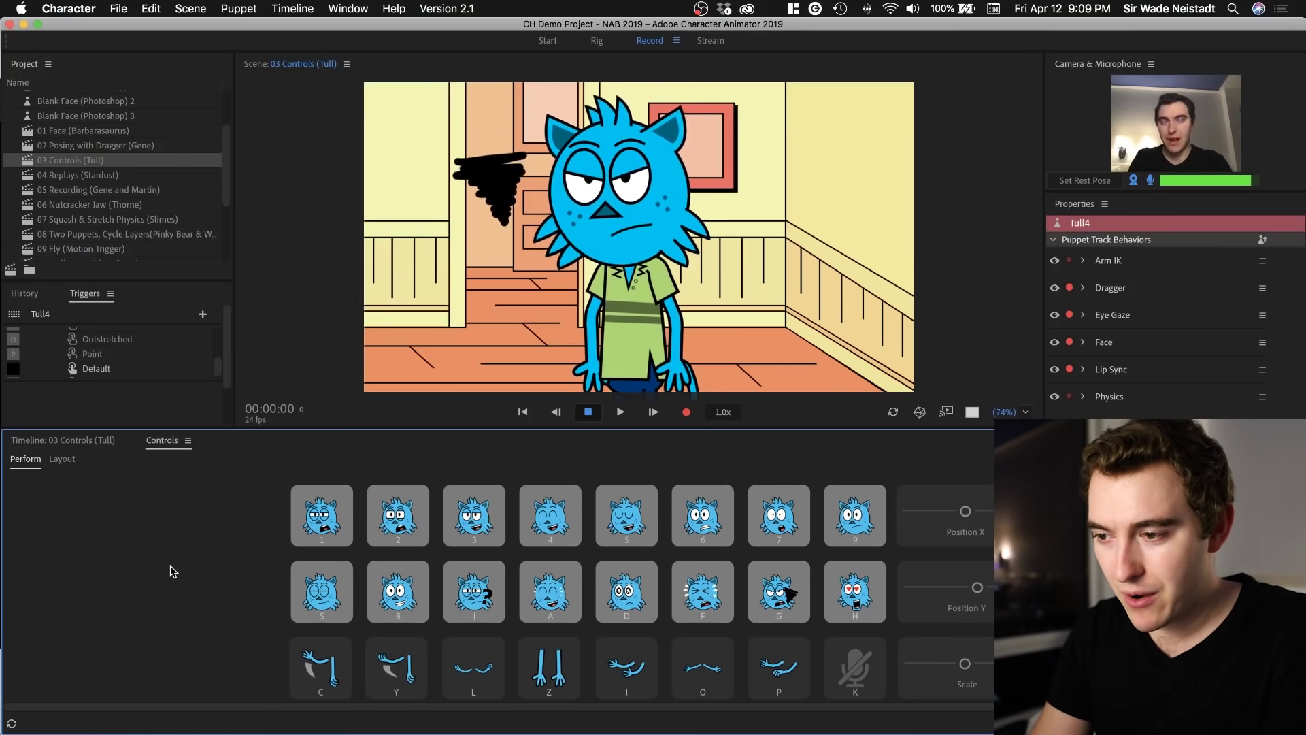
{"action": "key", "text": "h"}
{"action": "scroll", "coordinate": [170, 565], "scroll_direction": "down", "scroll_amount": 1}
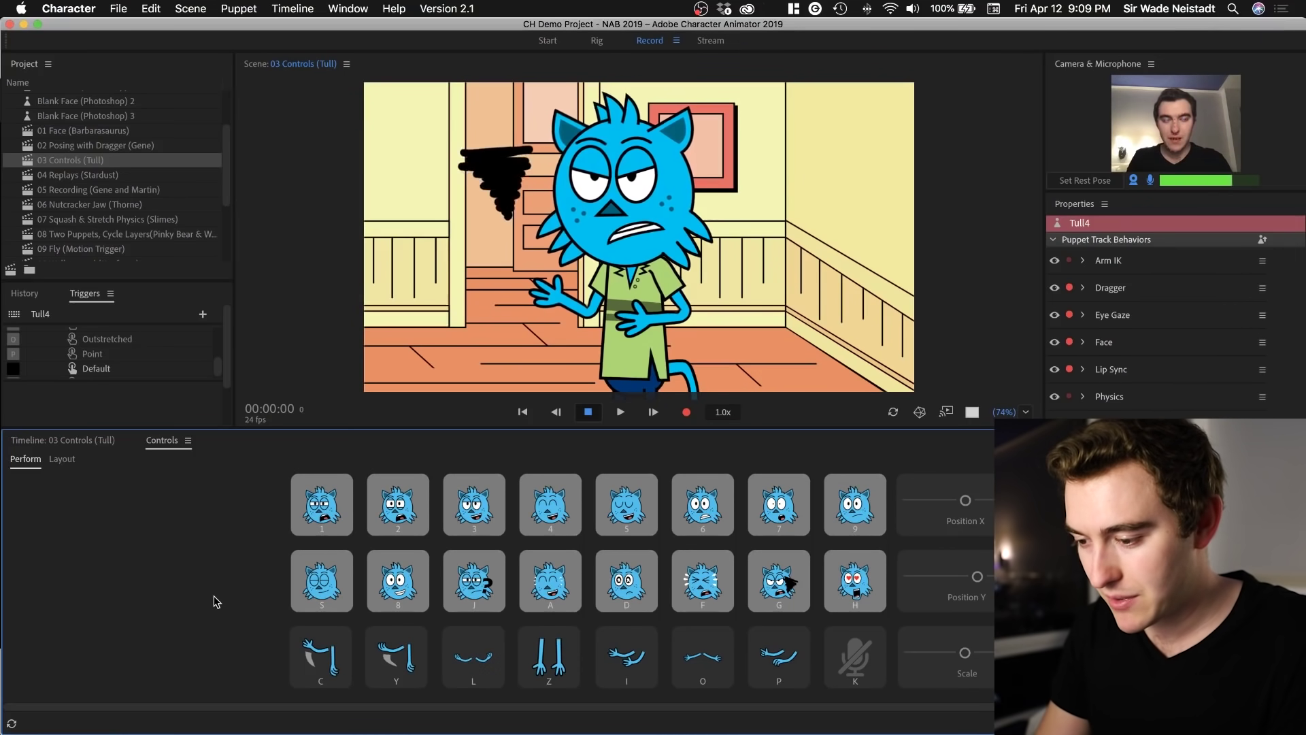
{"action": "key", "text": "o"}
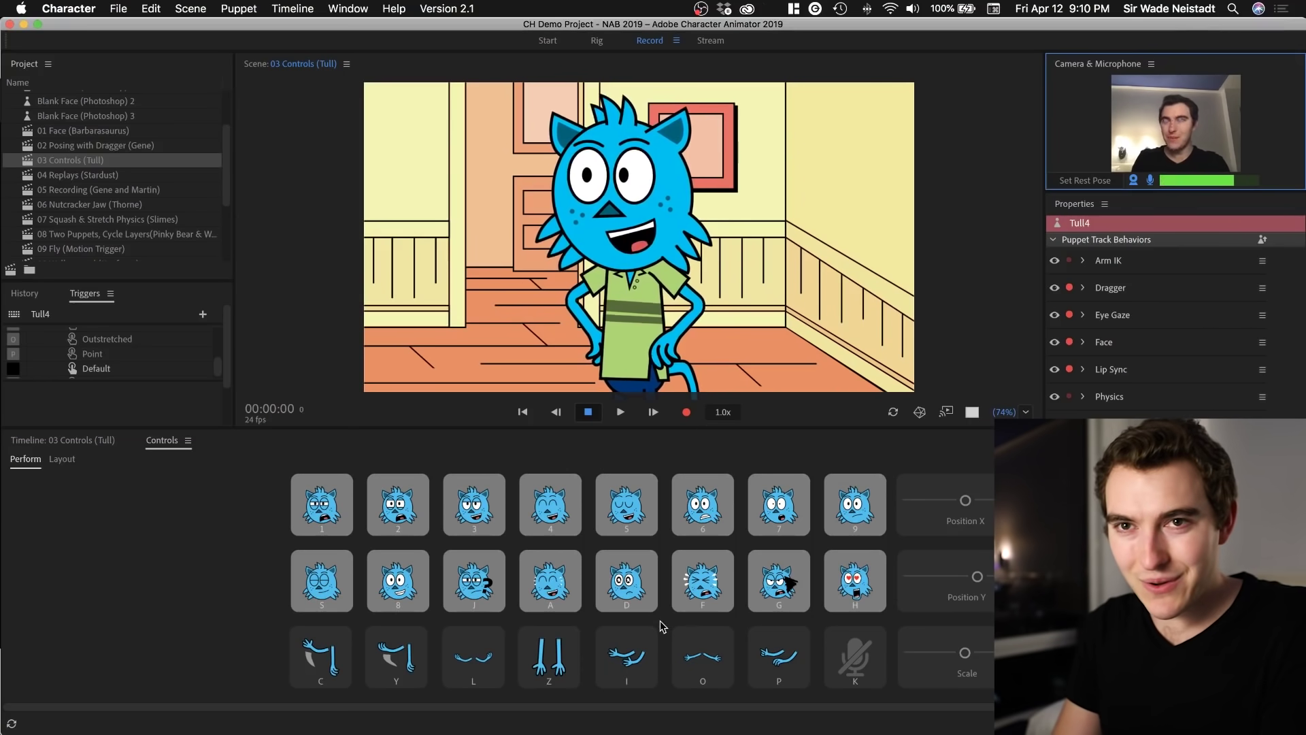
{"action": "scroll", "coordinate": [171, 205], "scroll_direction": "up", "scroll_amount": 1}
Step: Open 01 Face (Barbarasaurus), switching the card to the grandchild bird and background to the watercolour map
{"action": "left_click", "coordinate": [76, 146]}
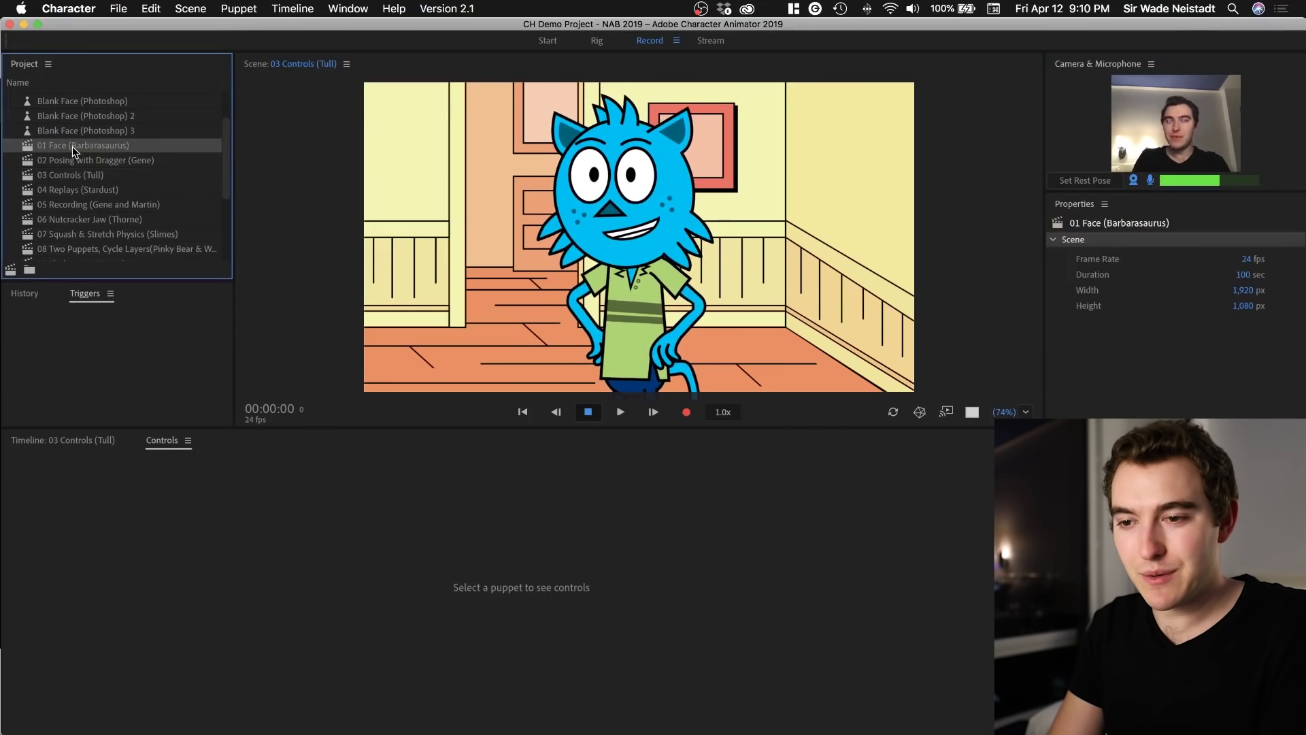
{"action": "double_click", "coordinate": [76, 148]}
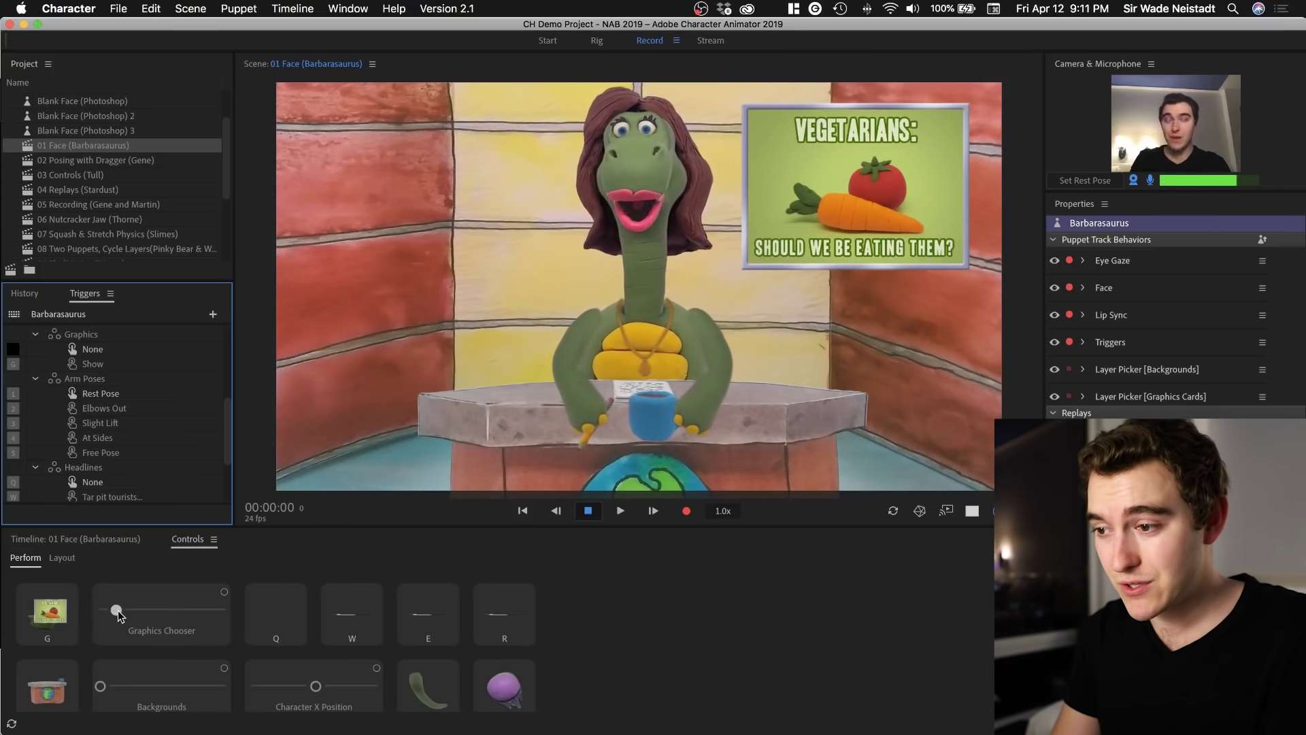
{"action": "left_click_drag", "start_coordinate": [113, 611], "coordinate": [136, 610]}
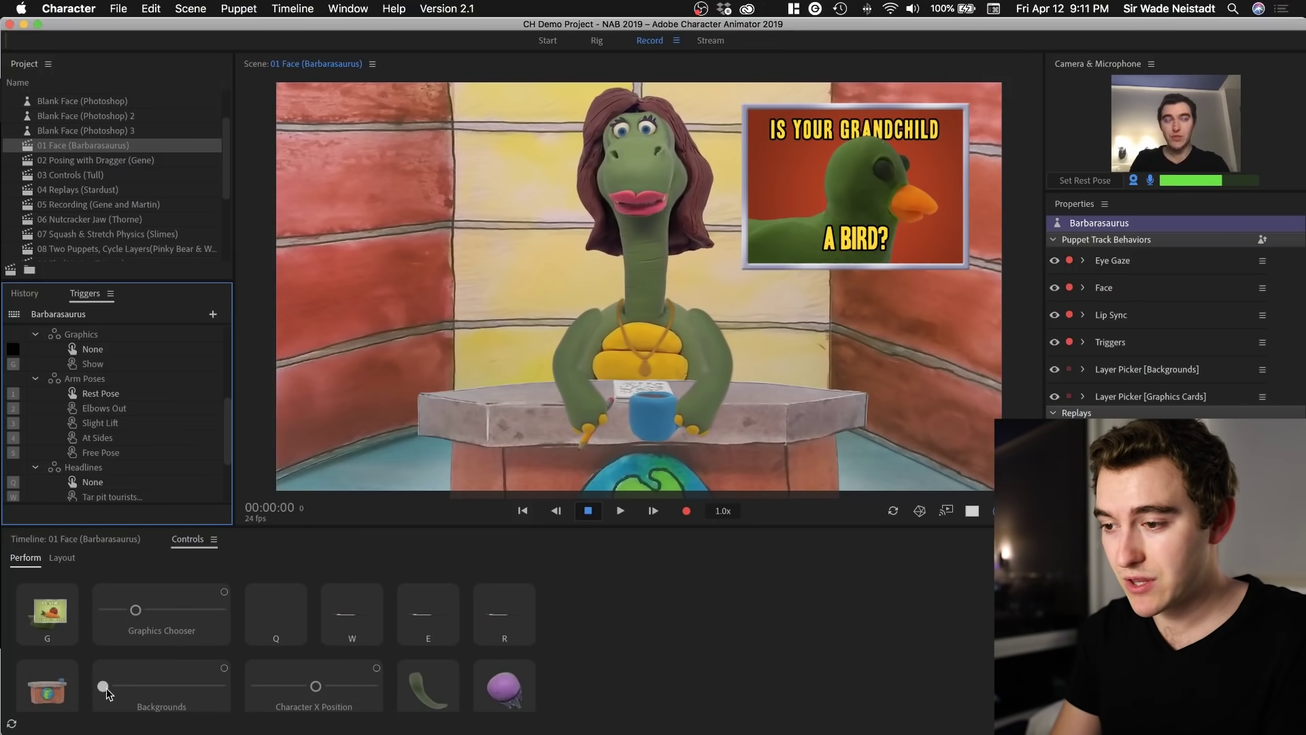
{"action": "left_click_drag", "start_coordinate": [134, 686], "coordinate": [147, 686]}
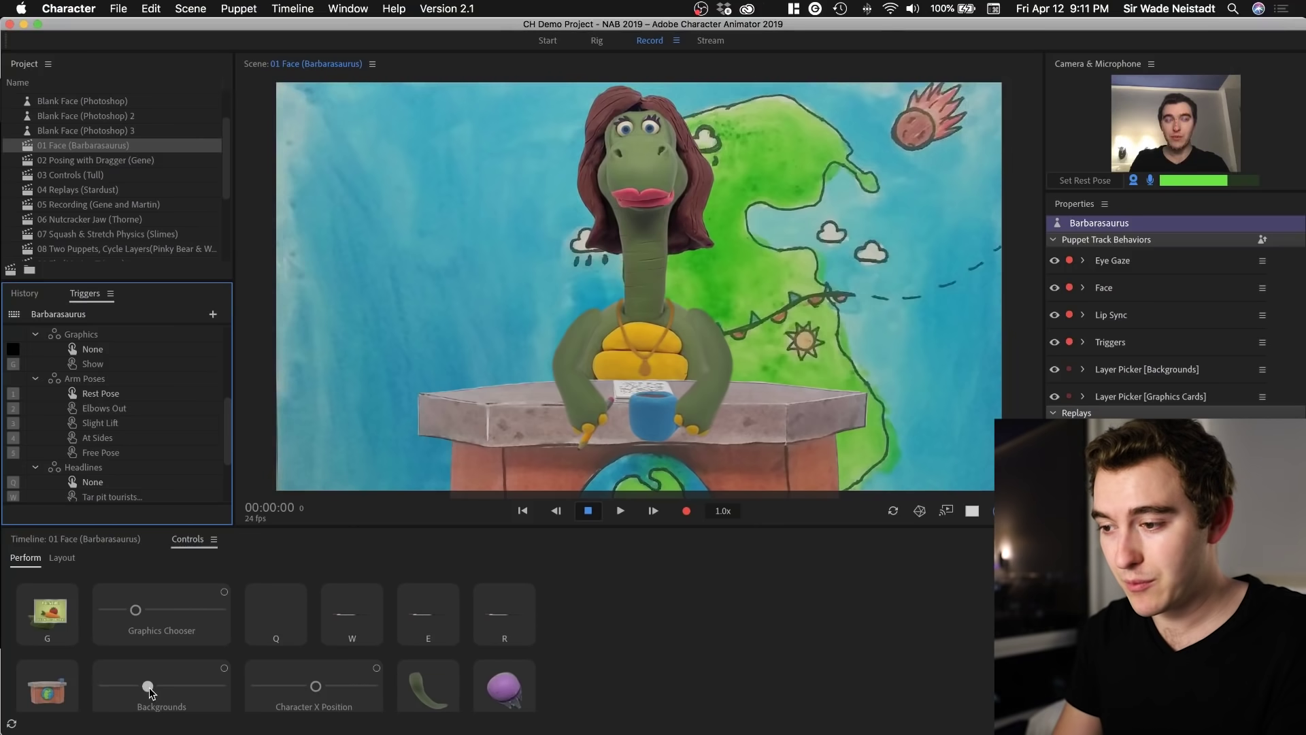
Step: Remove the desk, slide Barbarasaurus left, cross her arms (T) and show the breaking-news tar pit banner (G)
{"action": "left_click", "coordinate": [59, 694]}
{"action": "left_click_drag", "start_coordinate": [316, 686], "coordinate": [276, 687]}
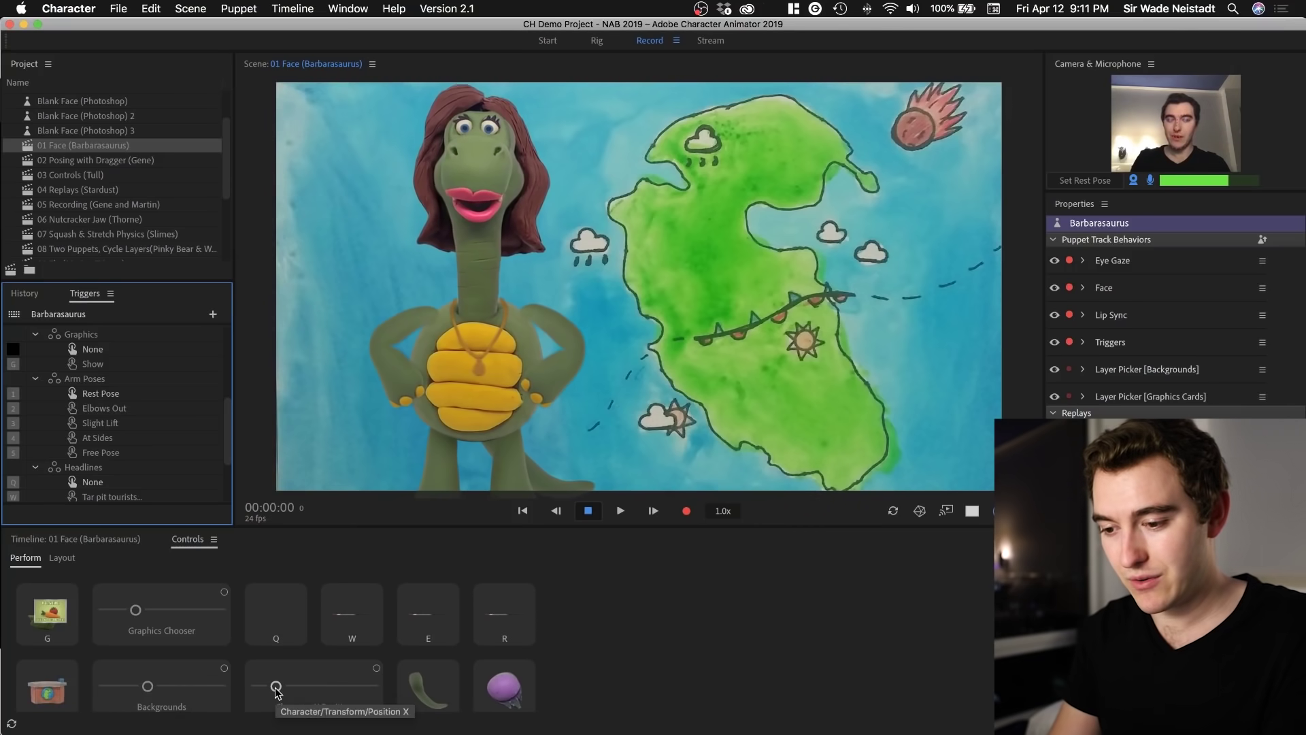
{"action": "scroll", "coordinate": [630, 670], "scroll_direction": "down", "scroll_amount": 1}
{"action": "key", "text": "t"}
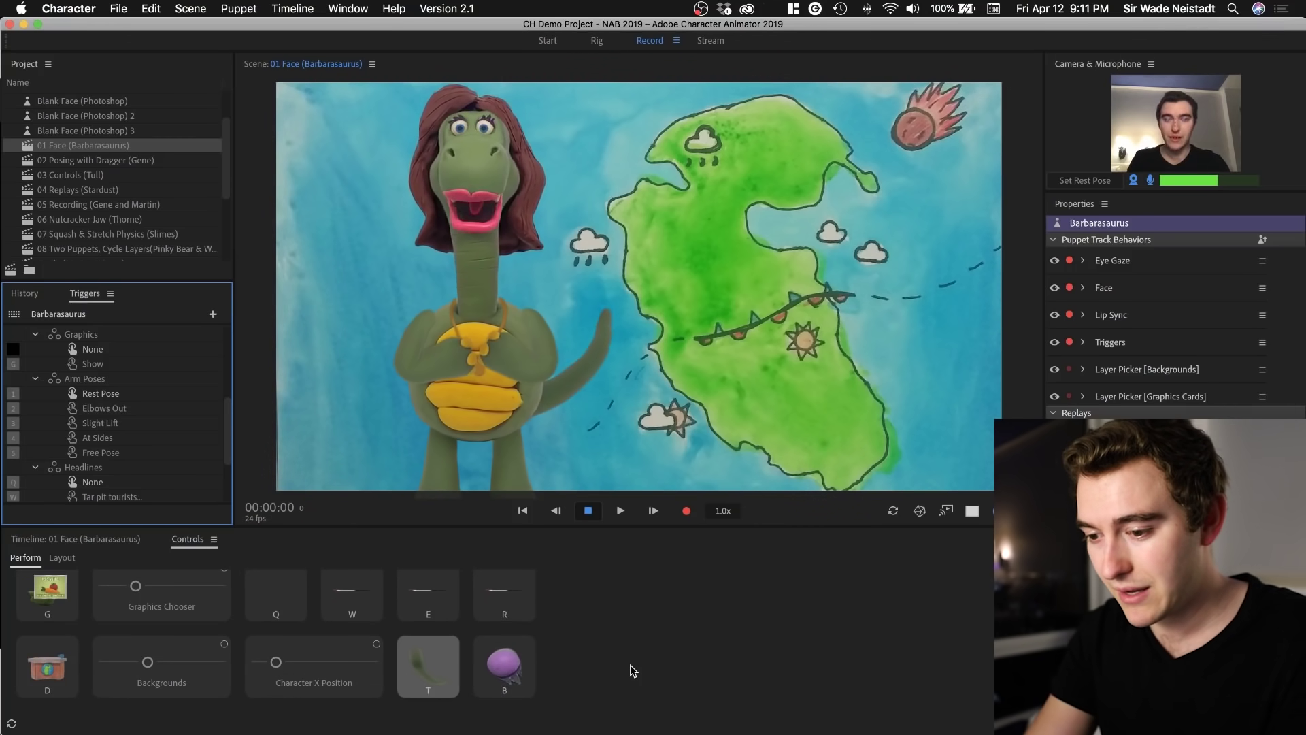
{"action": "key", "text": "g"}
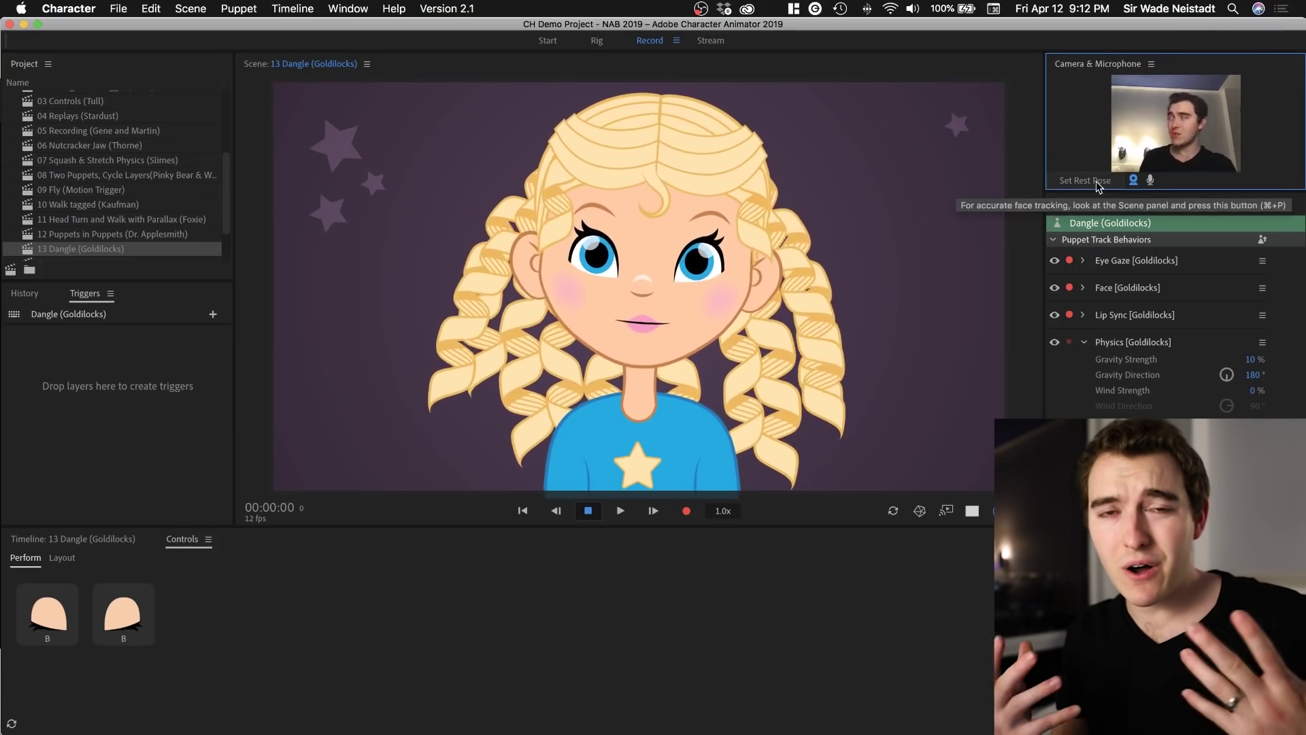
Step: Leave the Goldilocks scene and open Characterizer from the Start workspace
{"action": "left_click", "coordinate": [242, 622]}
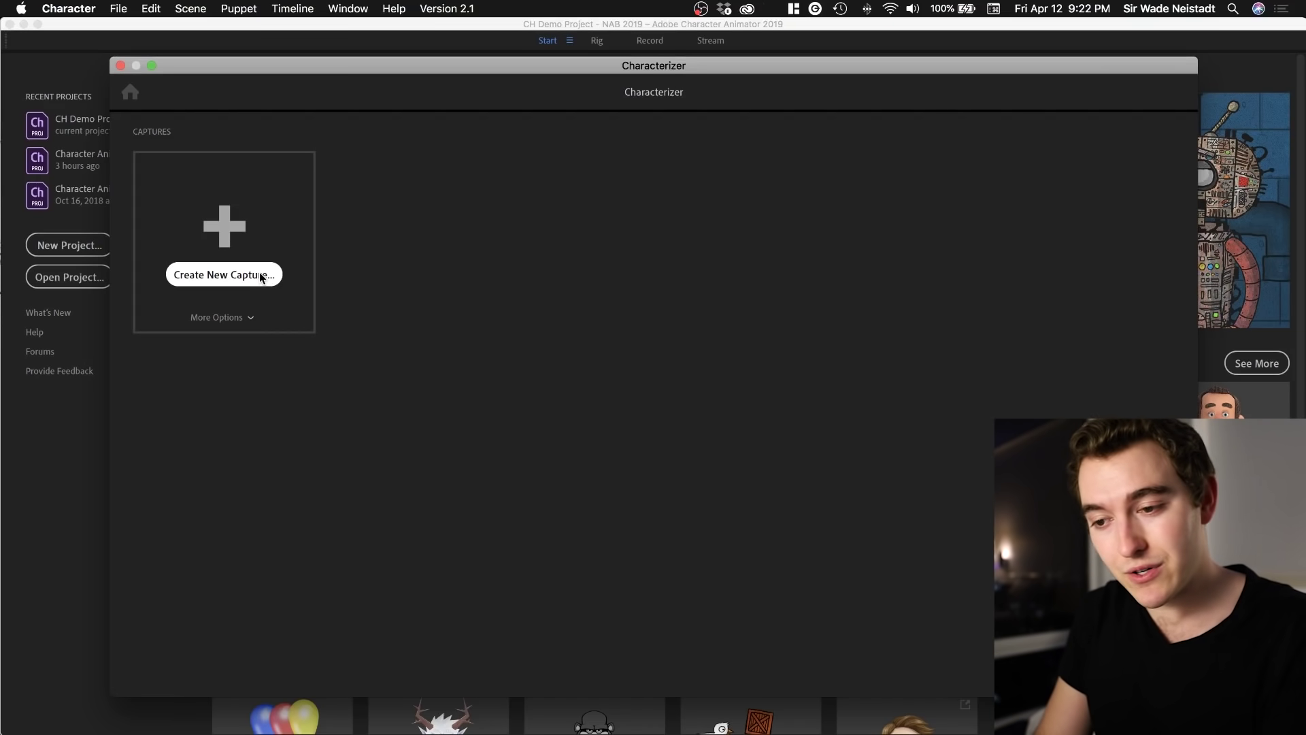
Step: Record a new capture of all 16 facial expressions and continue to the style page
{"action": "left_click", "coordinate": [260, 275]}
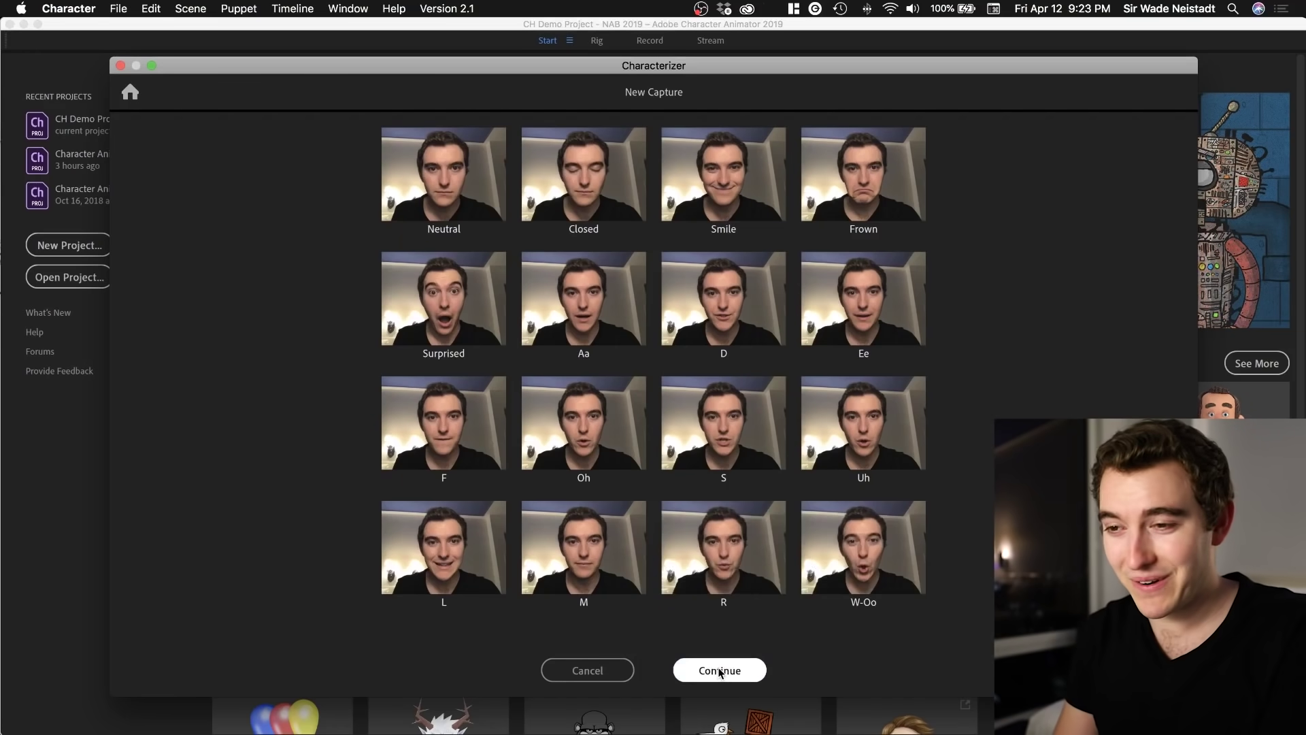
{"action": "left_click", "coordinate": [753, 673]}
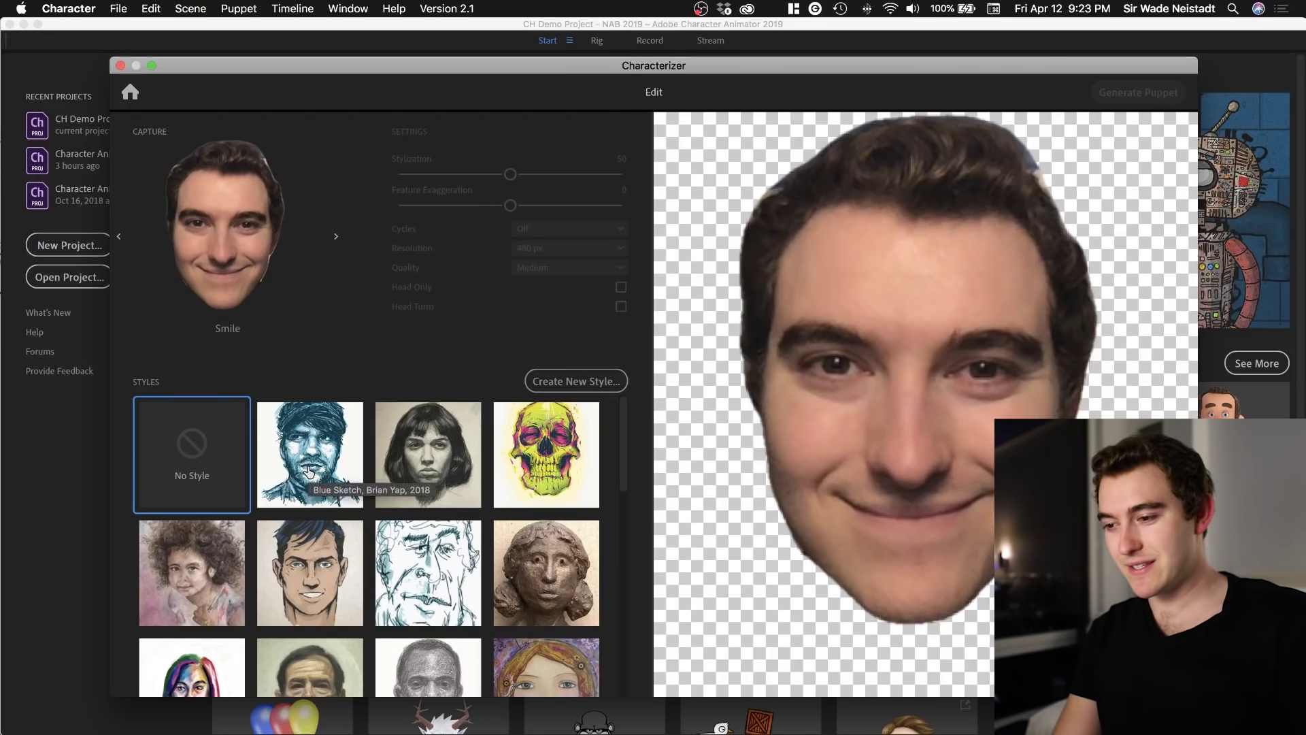
Step: Try the blue sketch, charcoal and skull styles on the captured face
{"action": "left_click", "coordinate": [309, 470]}
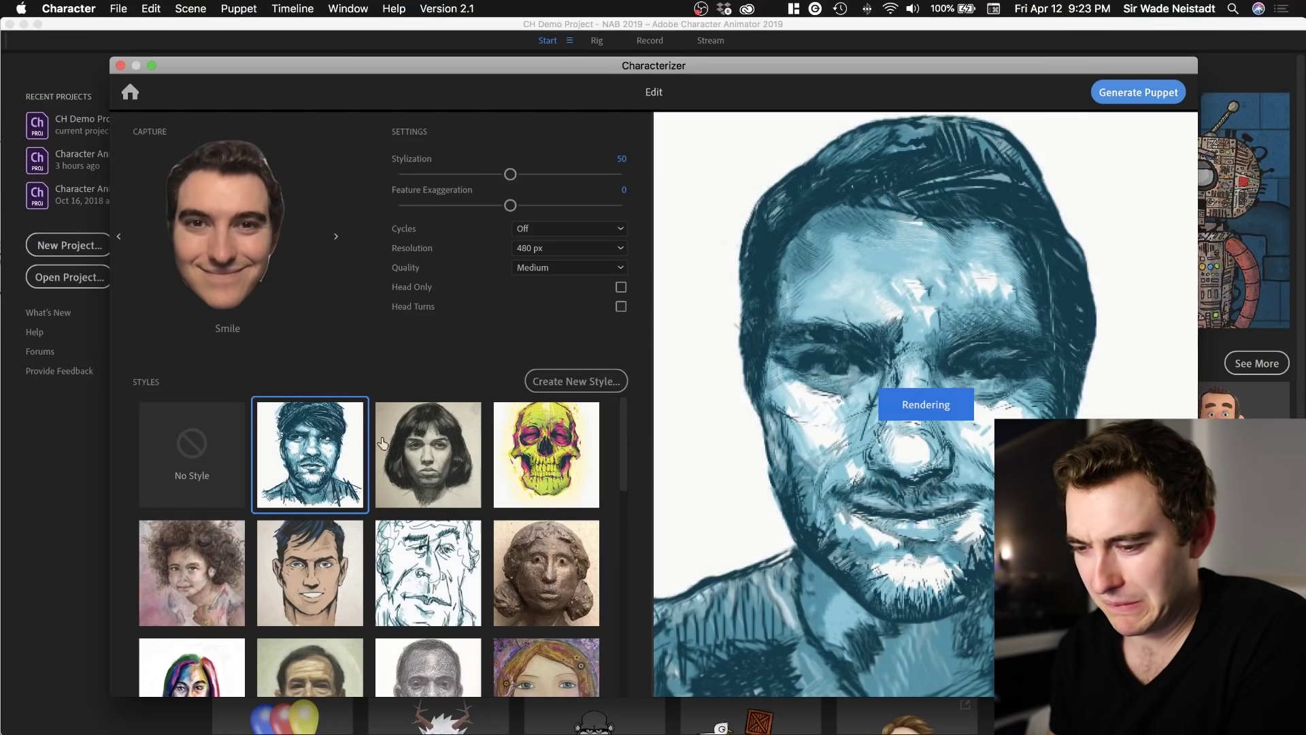
{"action": "left_click", "coordinate": [437, 488]}
{"action": "left_click", "coordinate": [546, 480]}
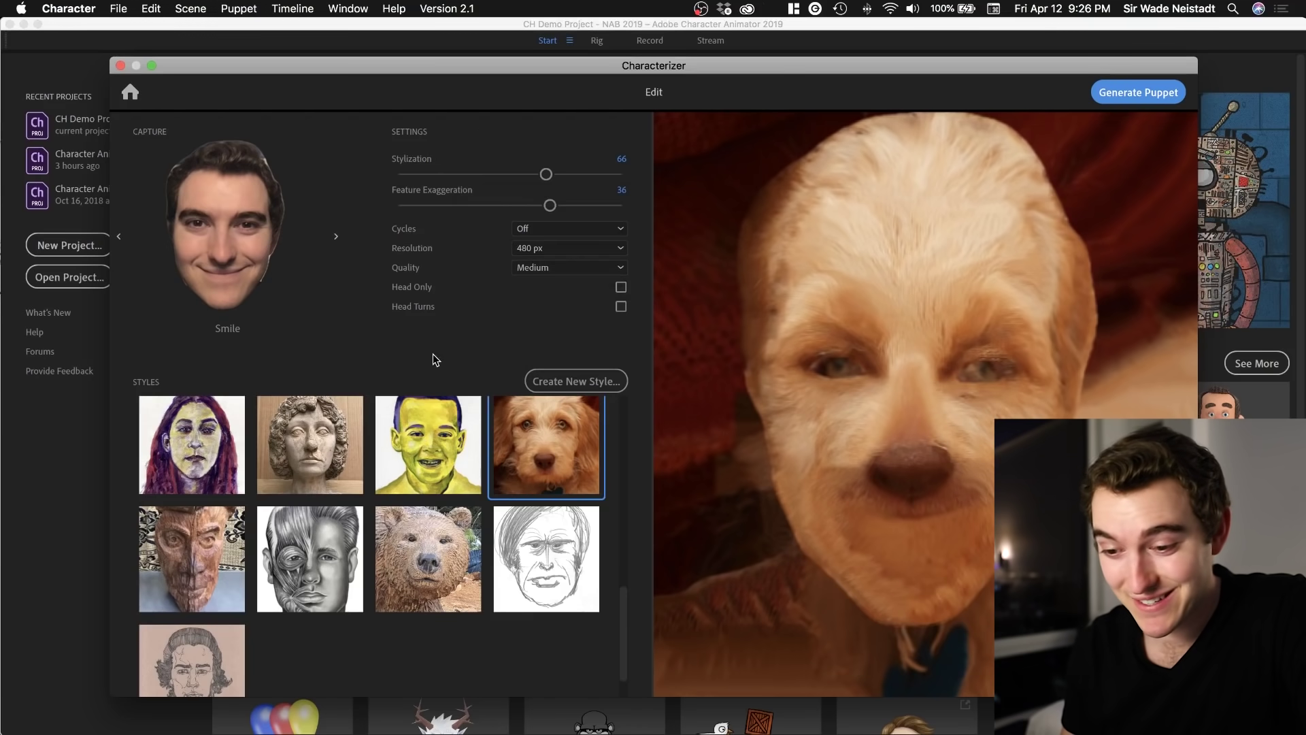
{"action": "scroll", "coordinate": [390, 664], "scroll_direction": "up", "scroll_amount": 10}
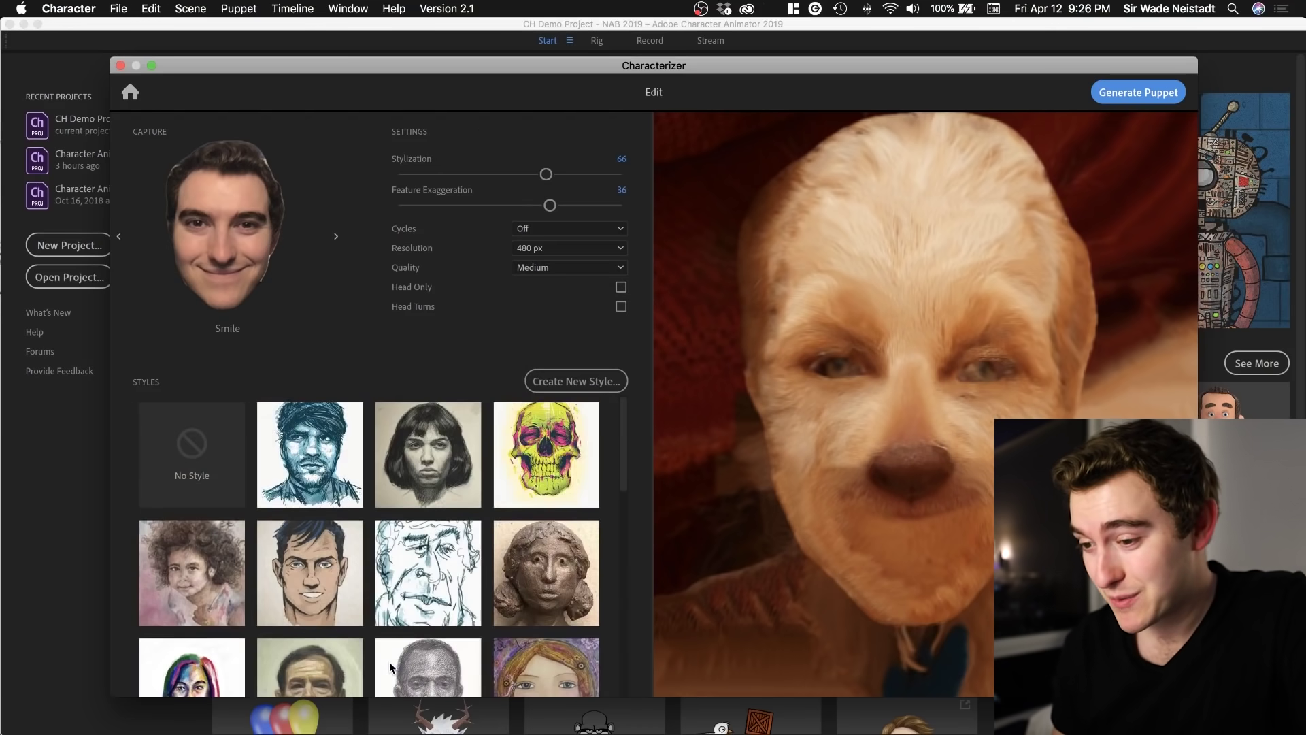